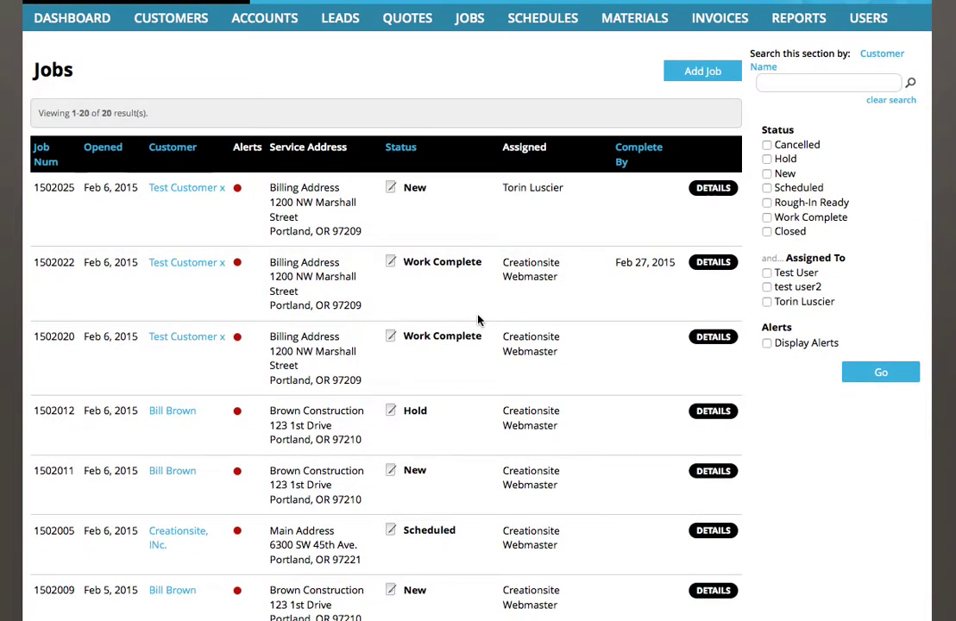
Open the details of the Brown Construction job with status New opened on Feb 6, 2015
scroll(478, 320, up, 2)
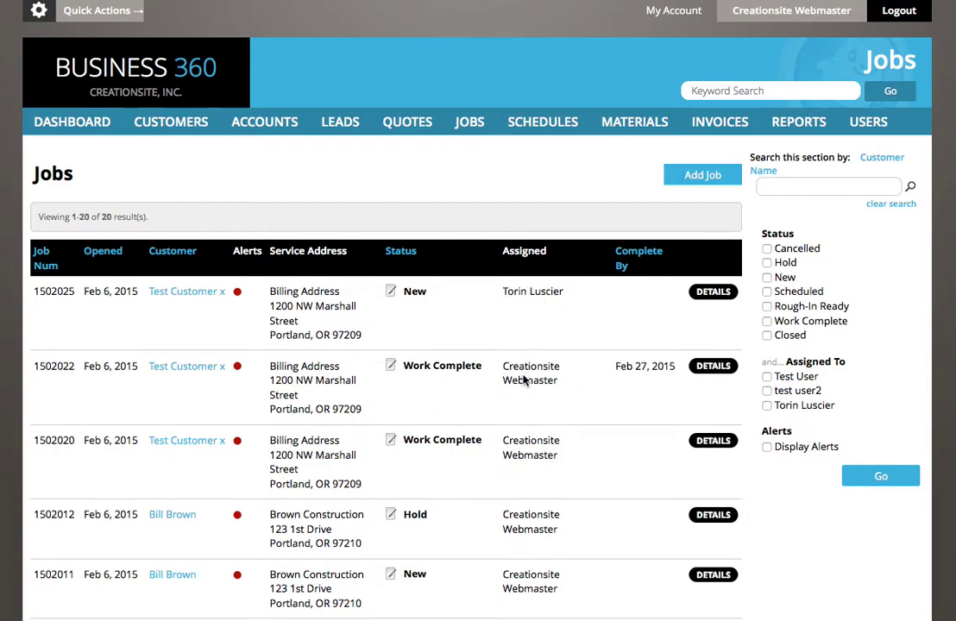
scroll(523, 380, down, 1)
scroll(529, 383, down, 1)
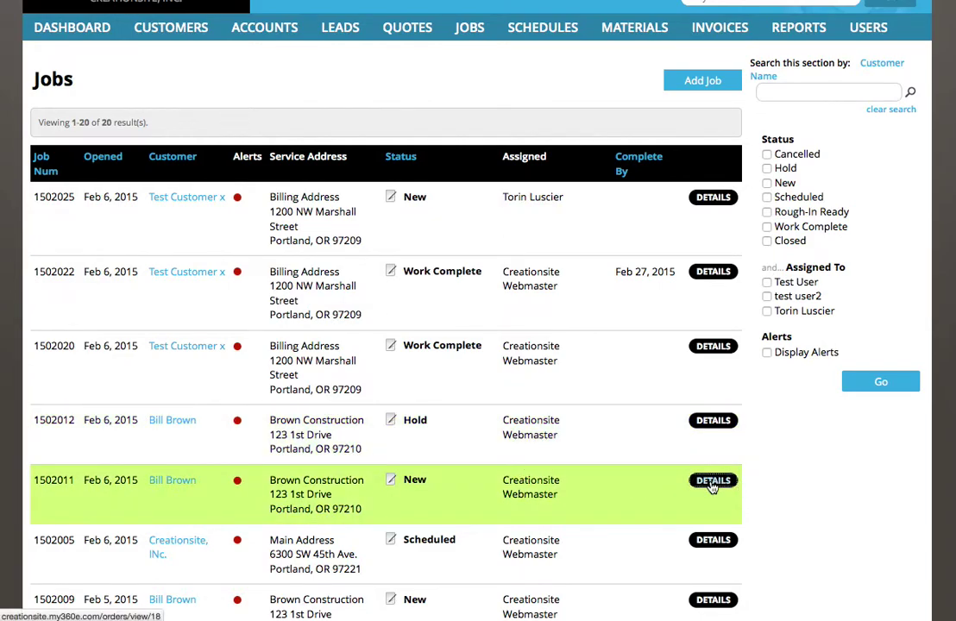
click(713, 482)
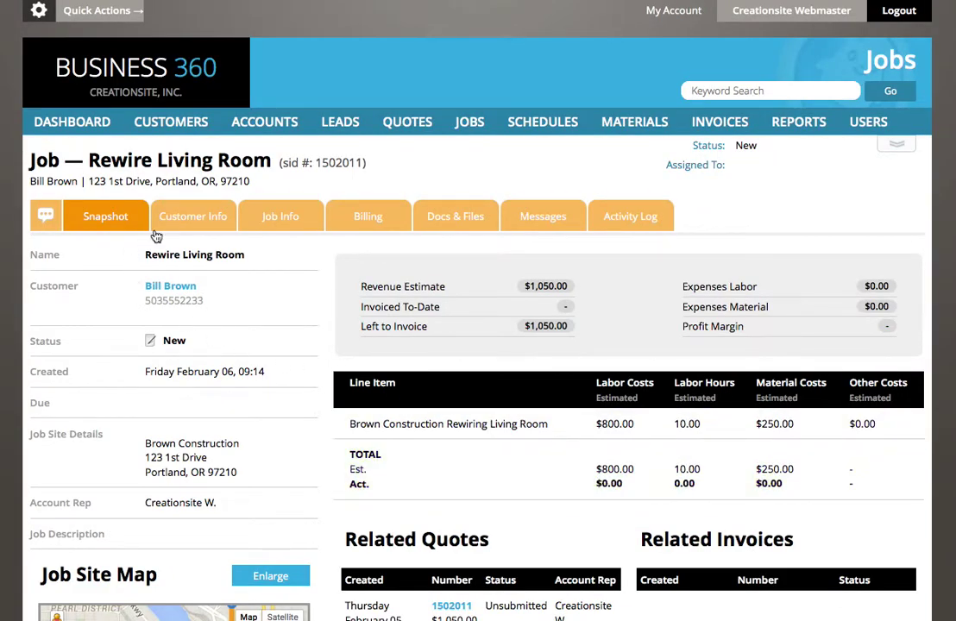
Start adding a schedule entry to the Rewire Living Room job and check the existing booking on Wednesday 2/4
click(279, 220)
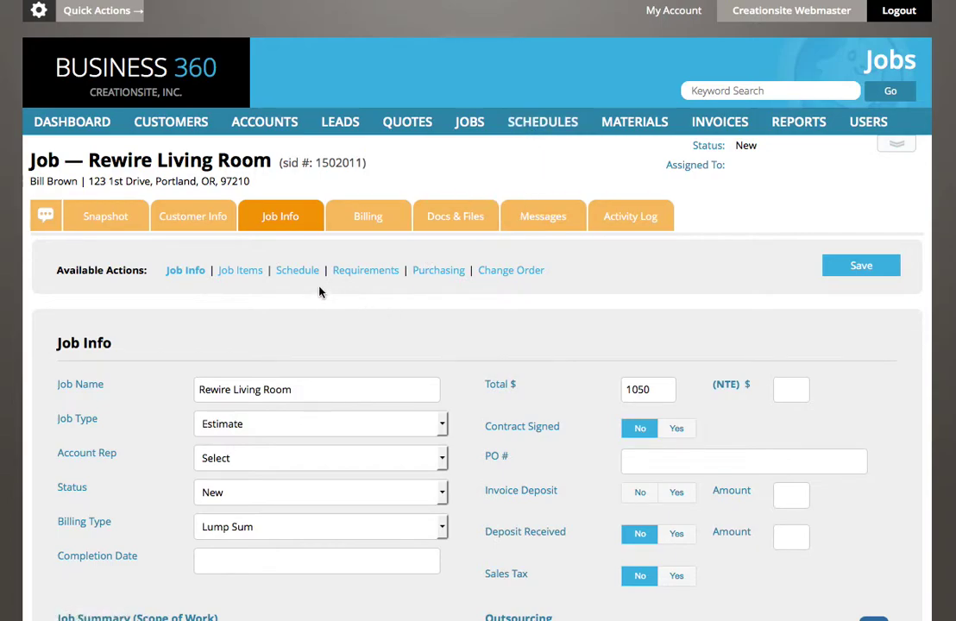
click(295, 274)
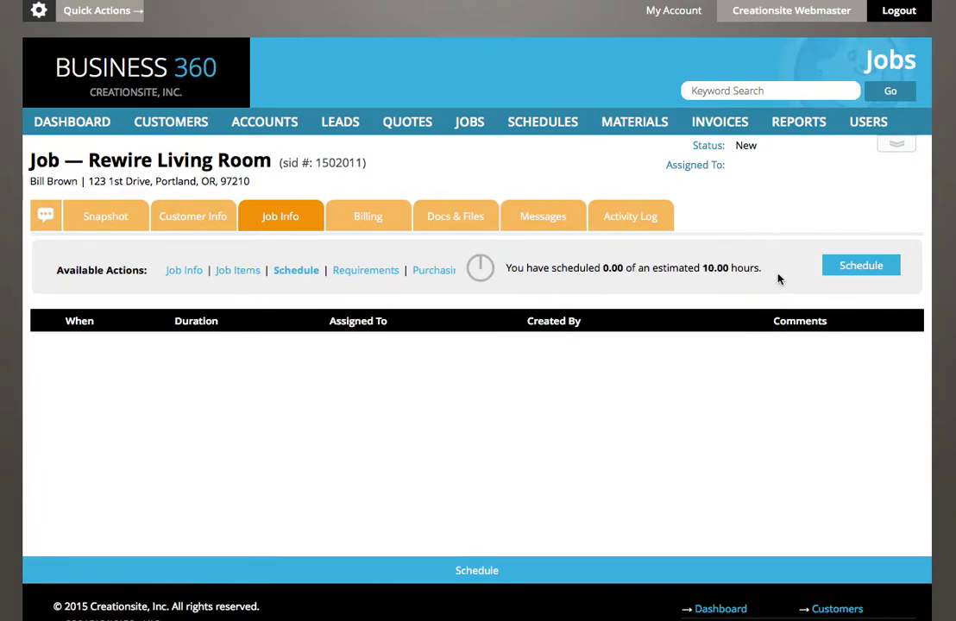
click(859, 270)
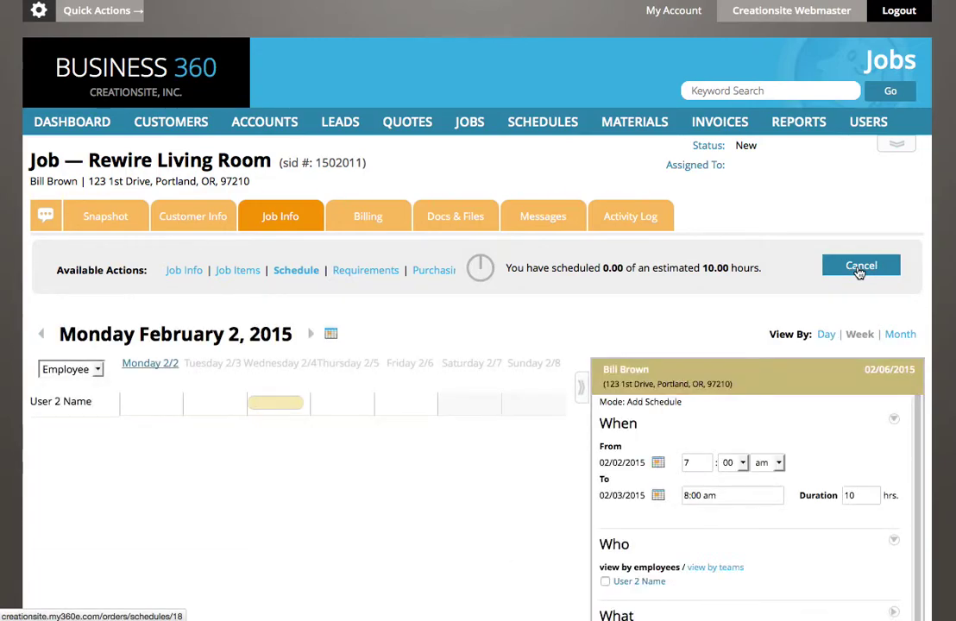
scroll(768, 280, down, 1)
scroll(769, 281, down, 3)
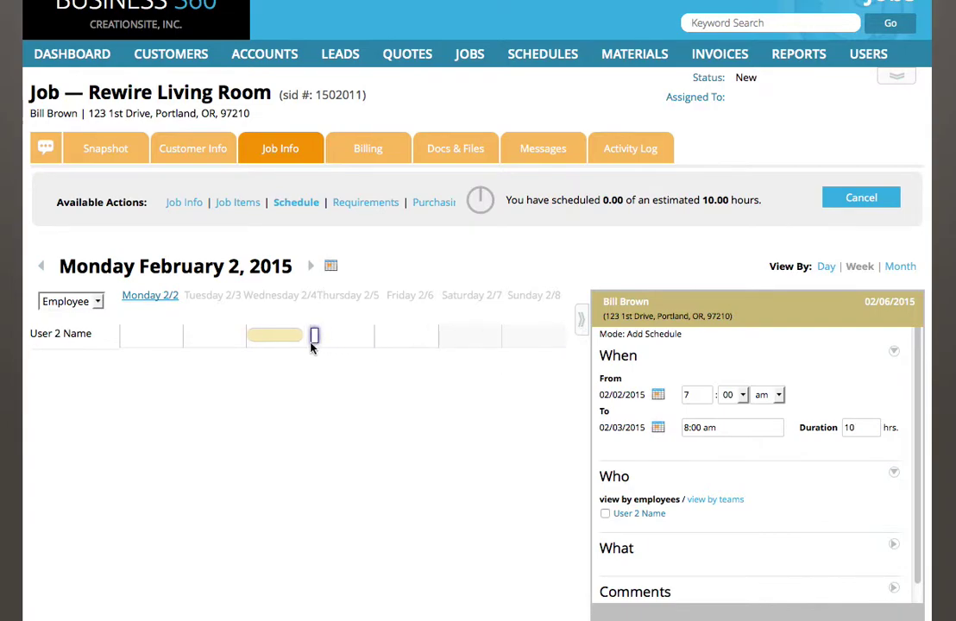
mouse_move(281, 335)
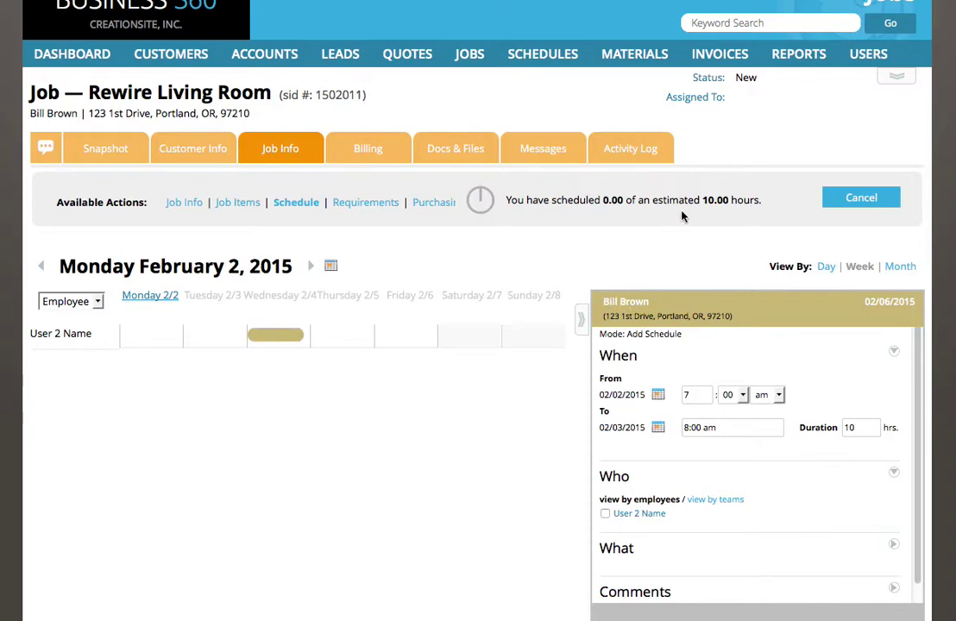
Set both the start and end dates of the schedule entry to 02/05/2015
click(656, 395)
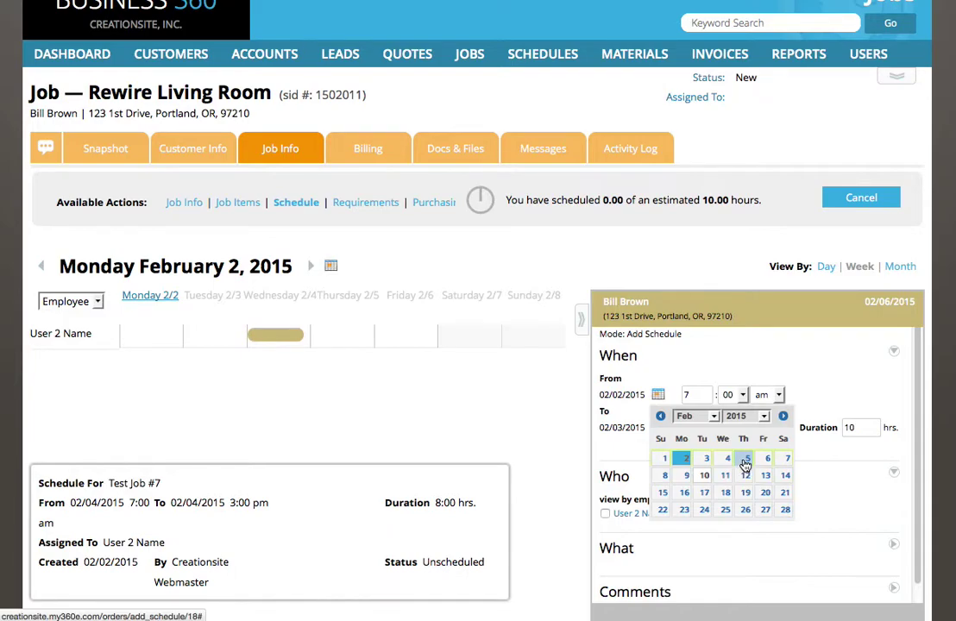
click(745, 462)
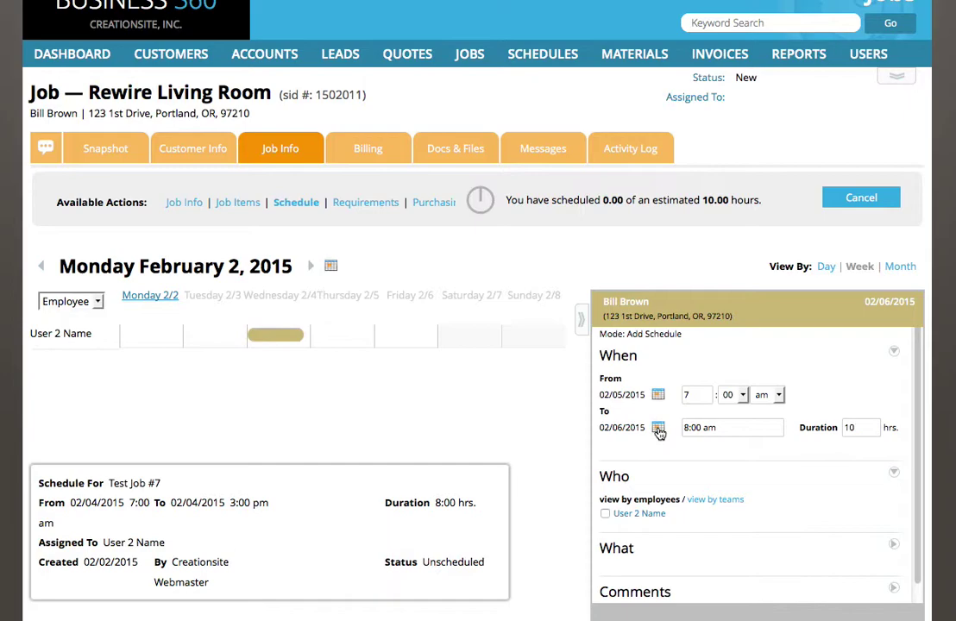
click(658, 429)
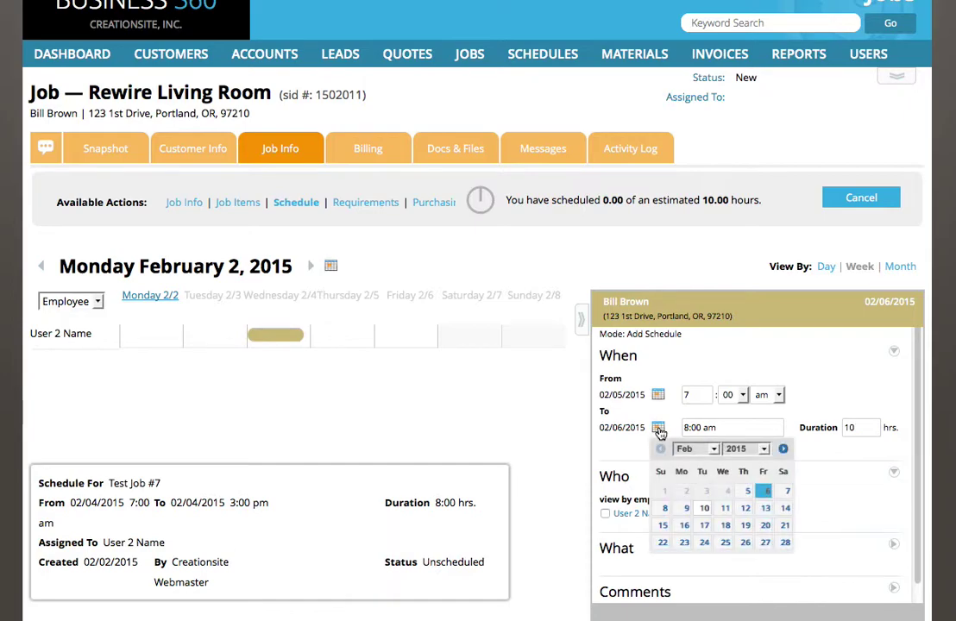
click(743, 493)
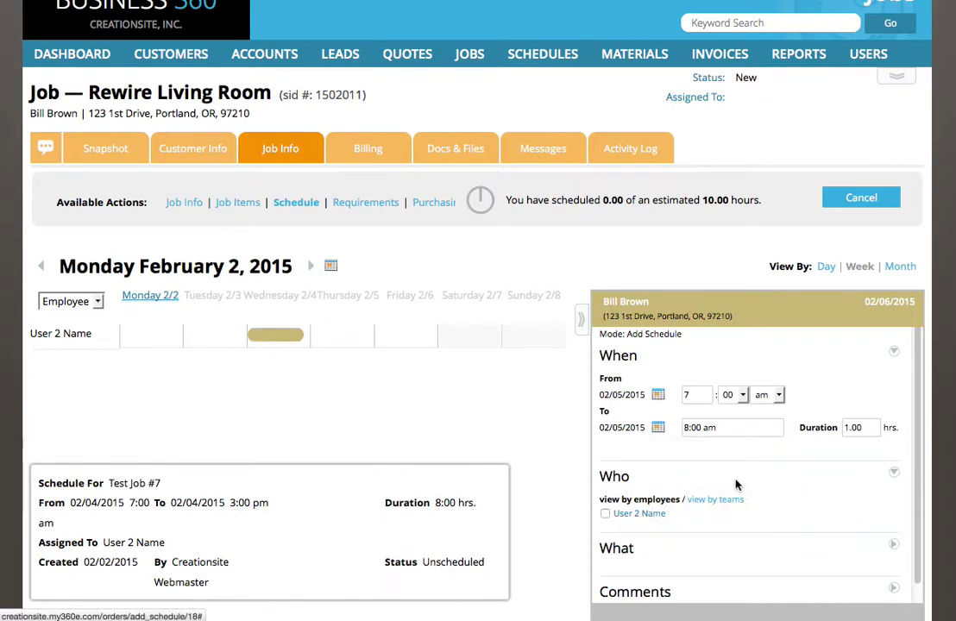
Set the schedule entry's end time to 5:00 pm for a 10-hour duration
click(712, 428)
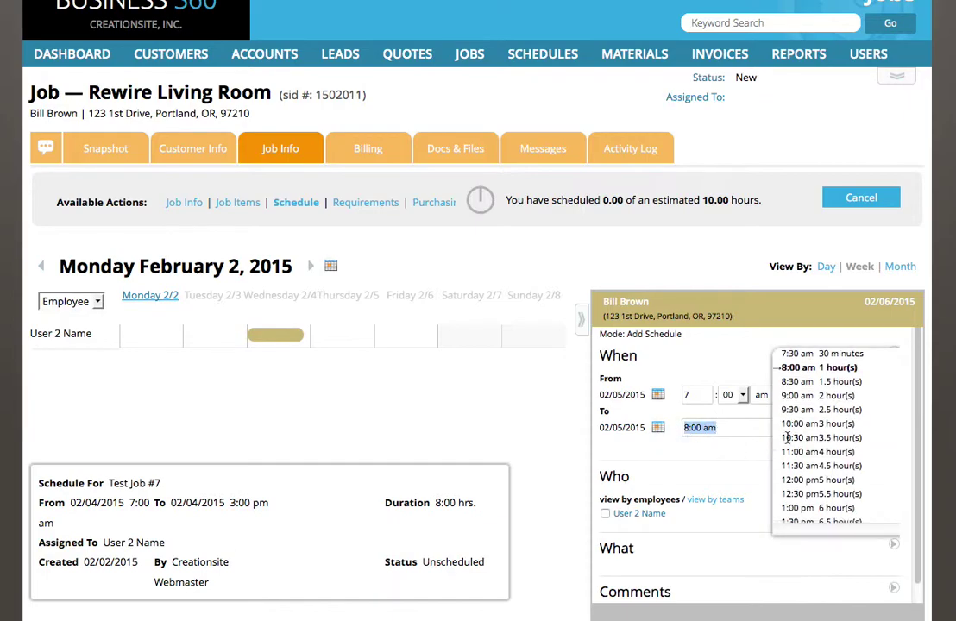
scroll(788, 440, down, 3)
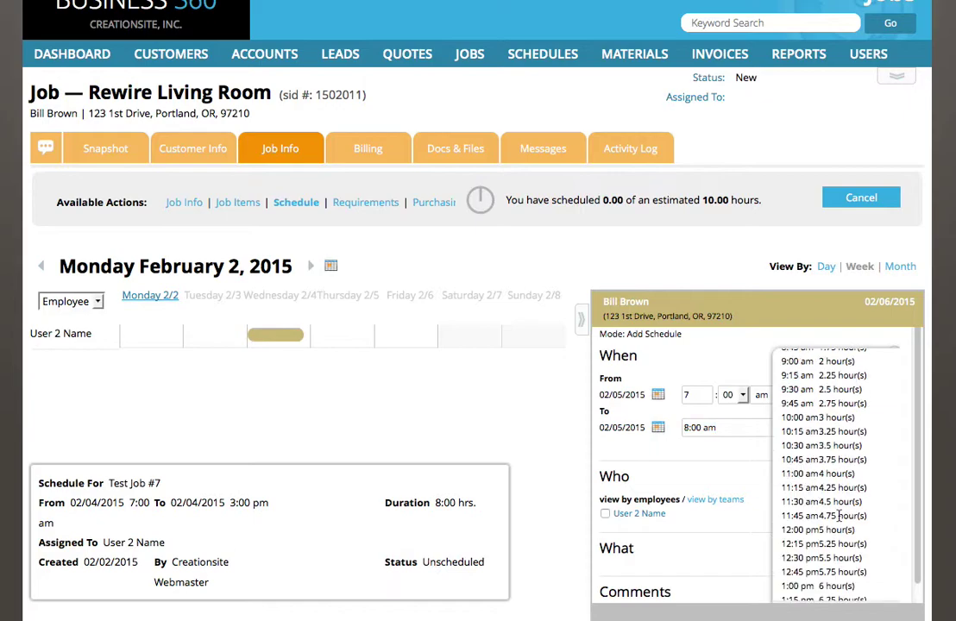
scroll(838, 514, down, 3)
scroll(836, 515, down, 4)
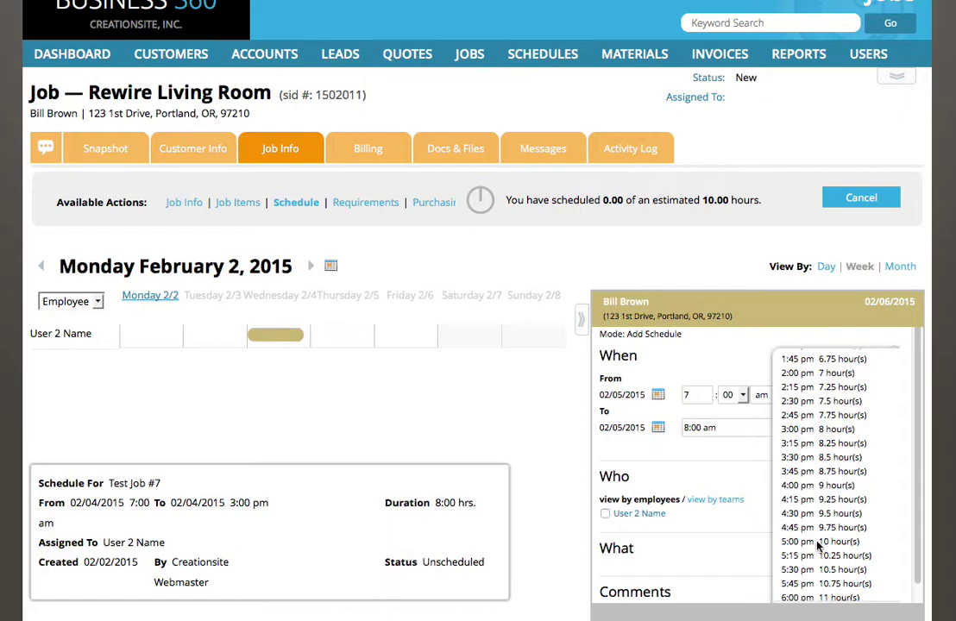
click(819, 544)
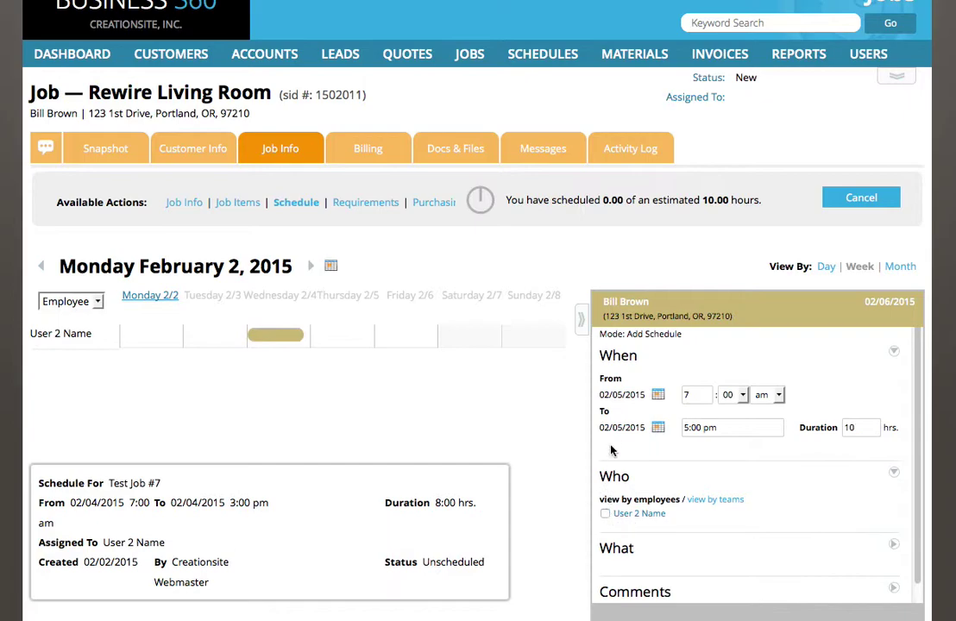
Assign the schedule entry to User 2 Name and review which job items it includes
click(606, 515)
scroll(793, 518, down, 1)
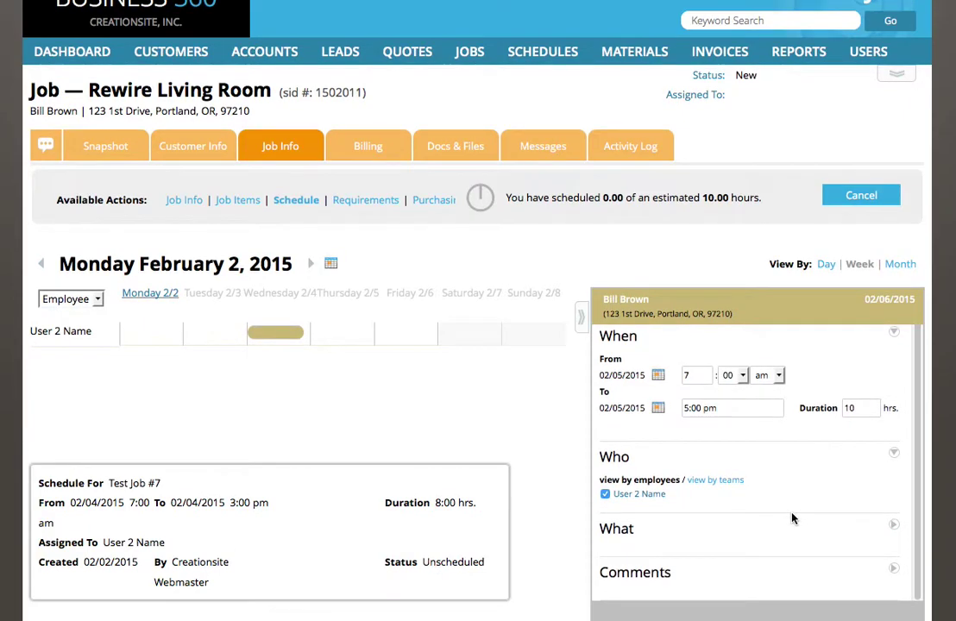
click(894, 527)
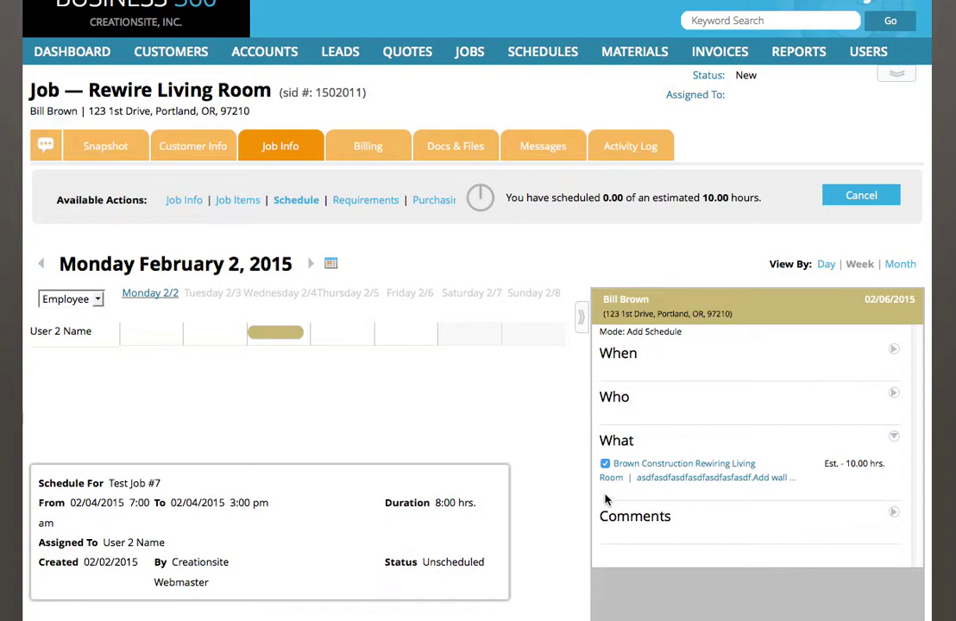
click(893, 395)
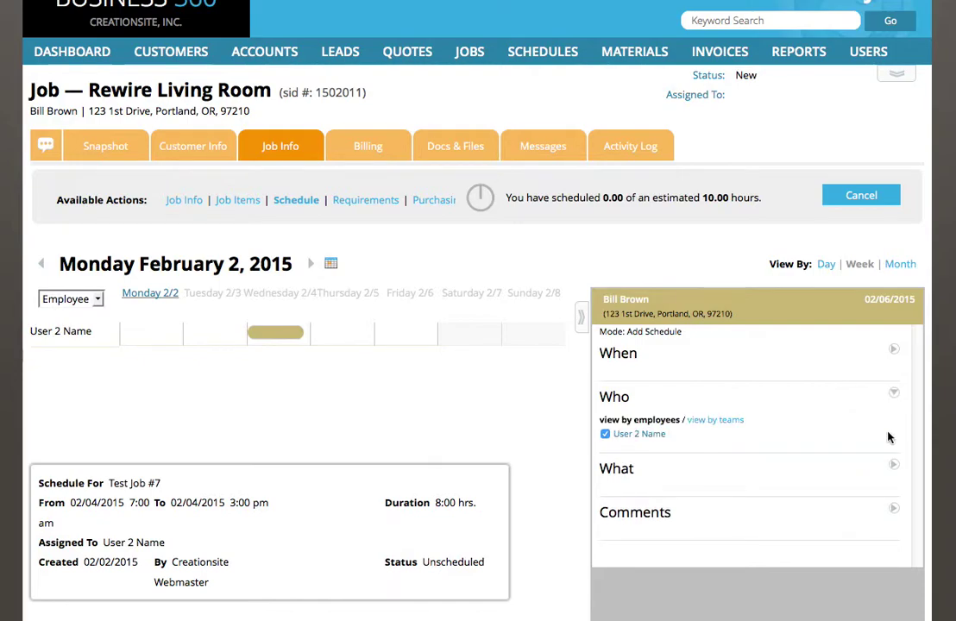
click(893, 465)
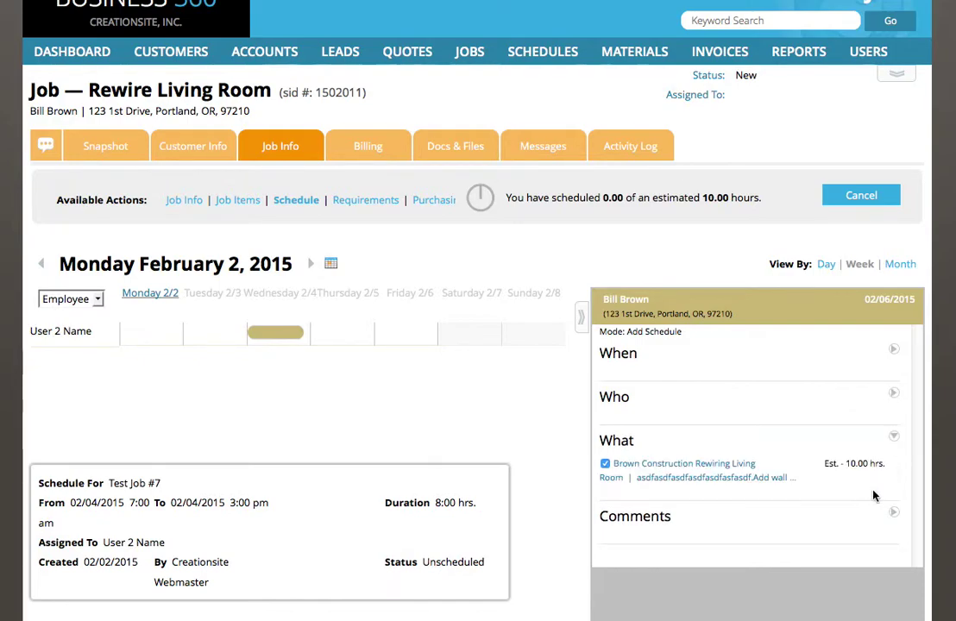
Add the comment "go to rear entrance." to the schedule entry and save it
click(894, 513)
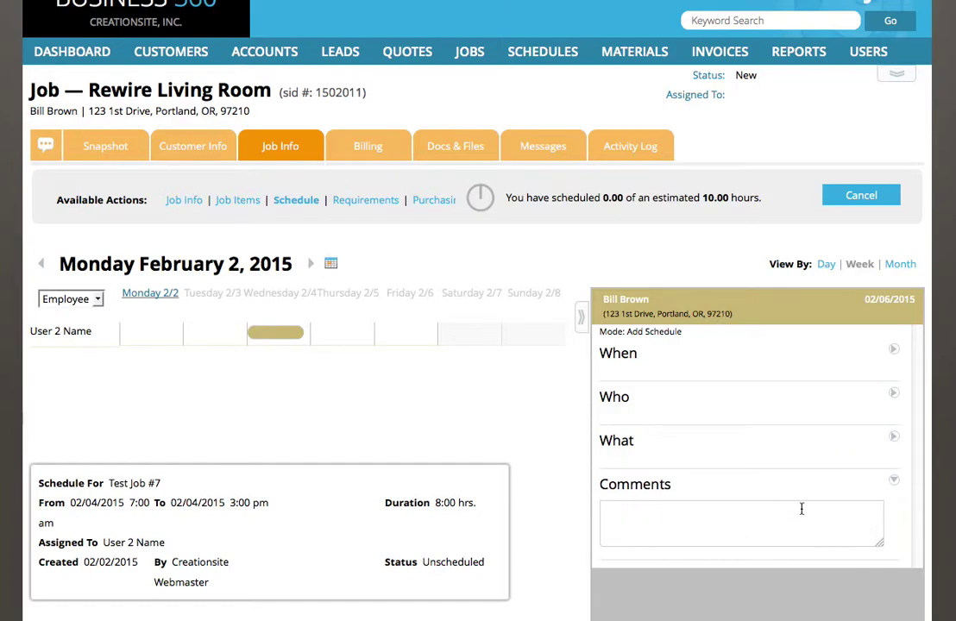
click(724, 508)
text(go to rear entrance.)
scroll(761, 504, down, 3)
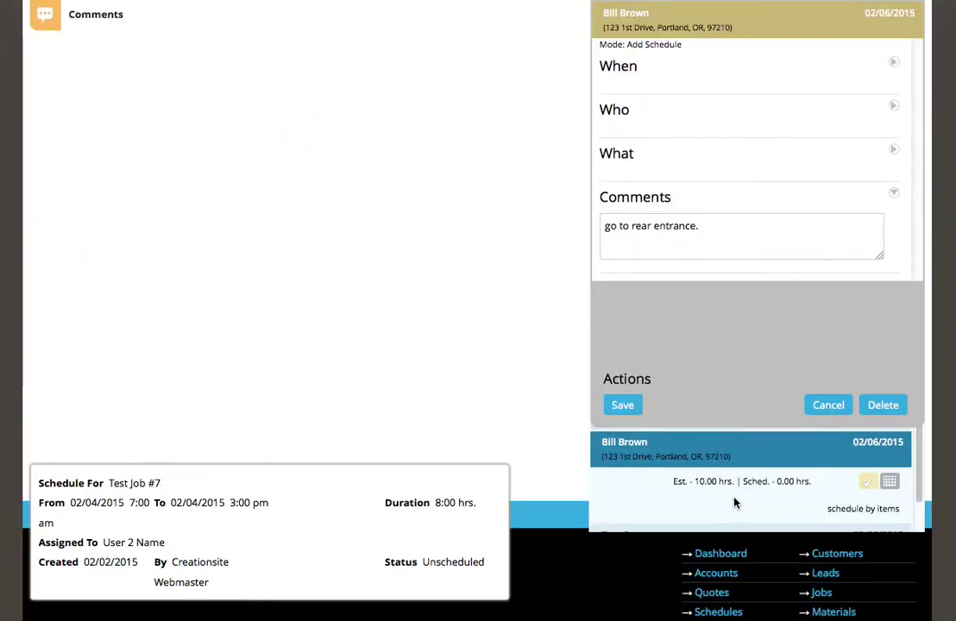
scroll(714, 476, up, 1)
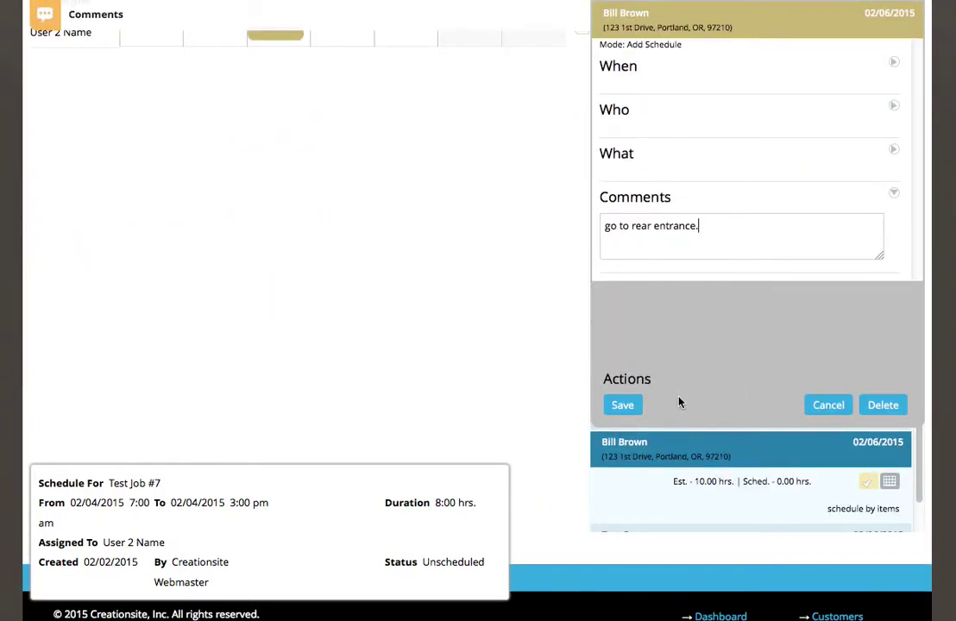
click(625, 410)
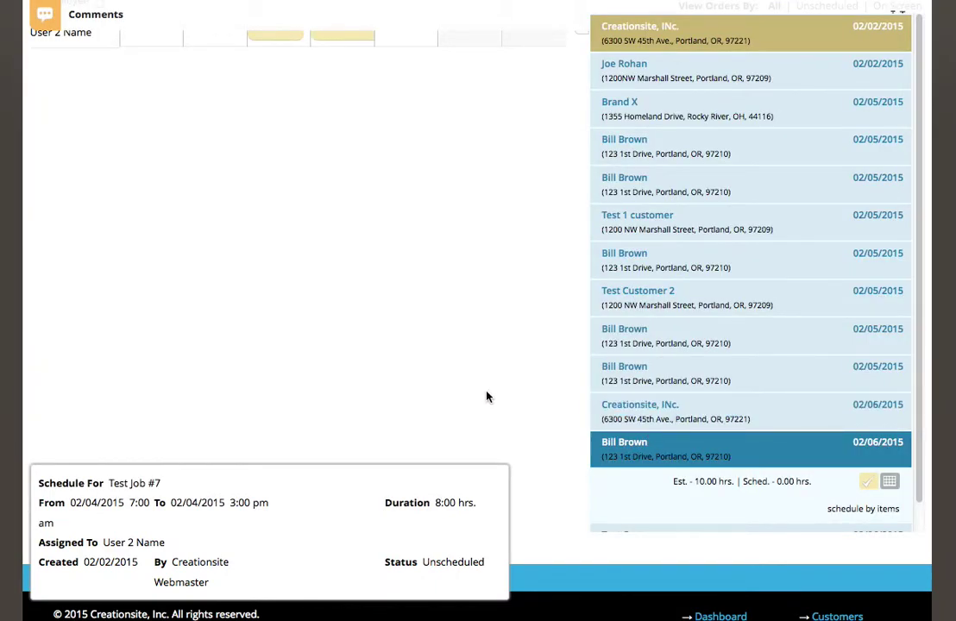
Check the details of the new Thursday 2/5 booking in the week calendar
scroll(470, 388, up, 5)
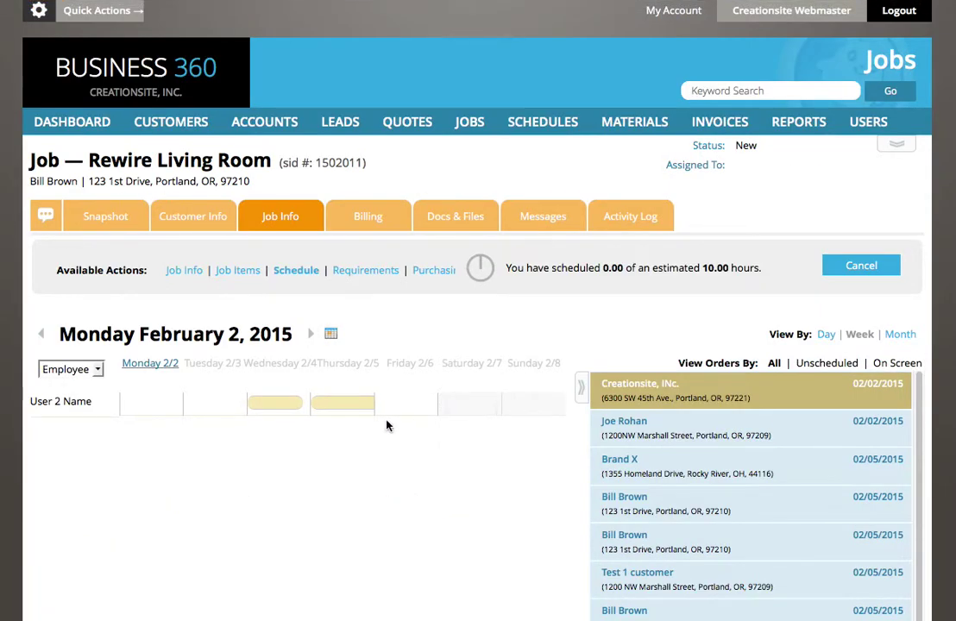
mouse_move(343, 400)
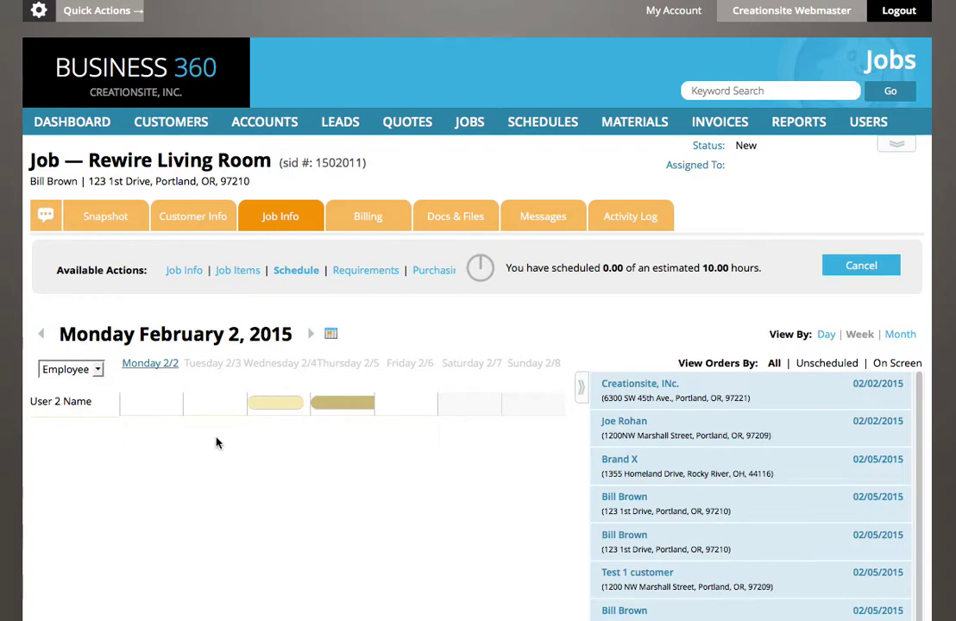
scroll(221, 435, down, 5)
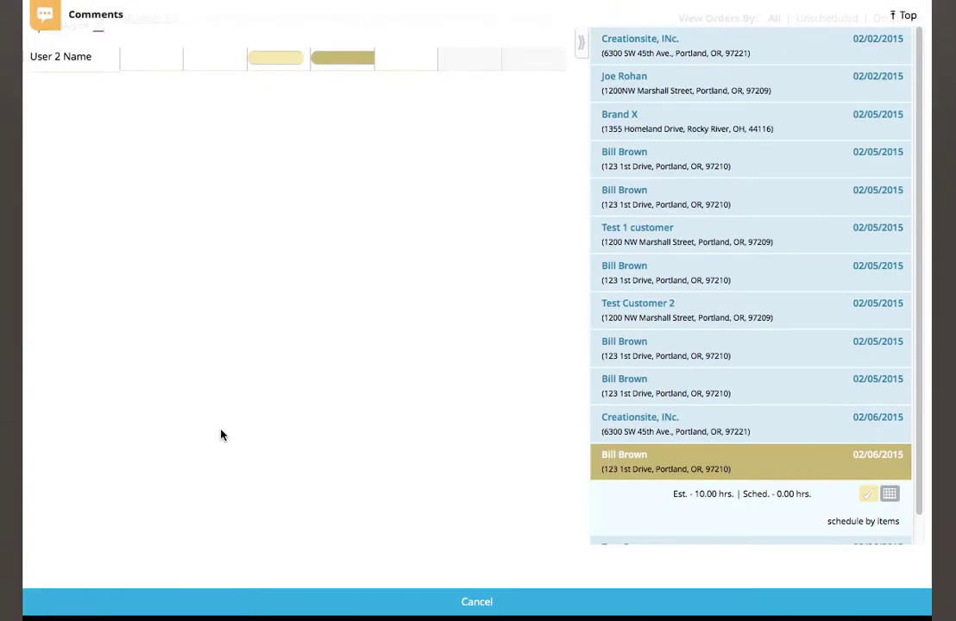
scroll(221, 435, up, 5)
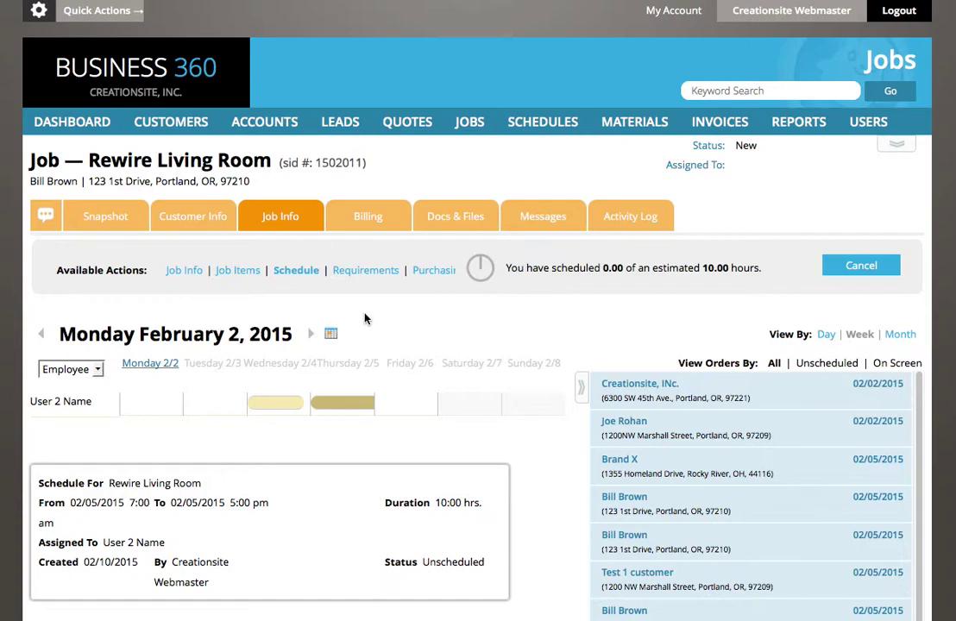
Show the unscheduled orders in the Schedules section and expand the second order dated 02/02/2015
click(543, 125)
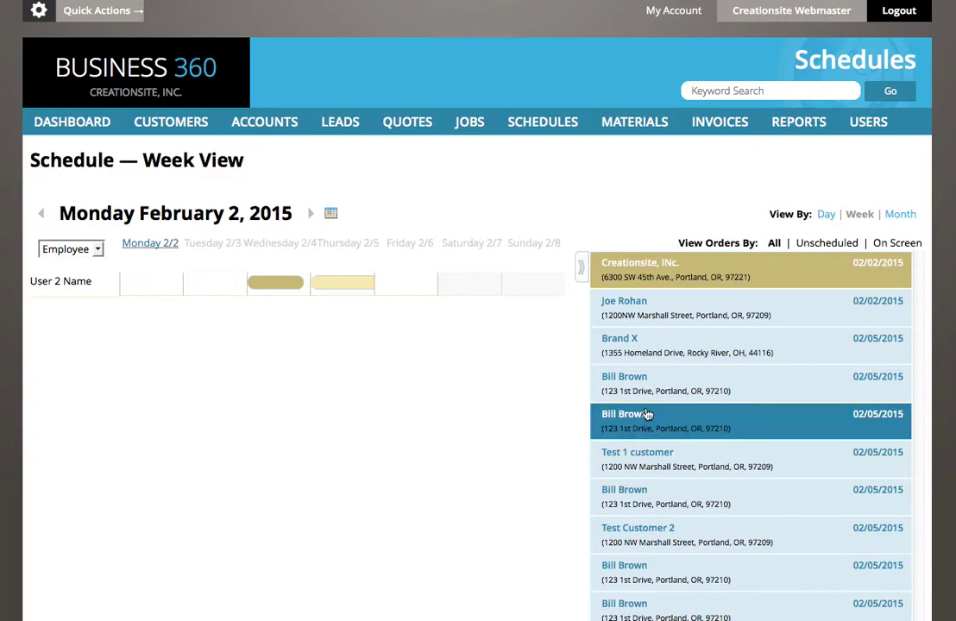
click(818, 243)
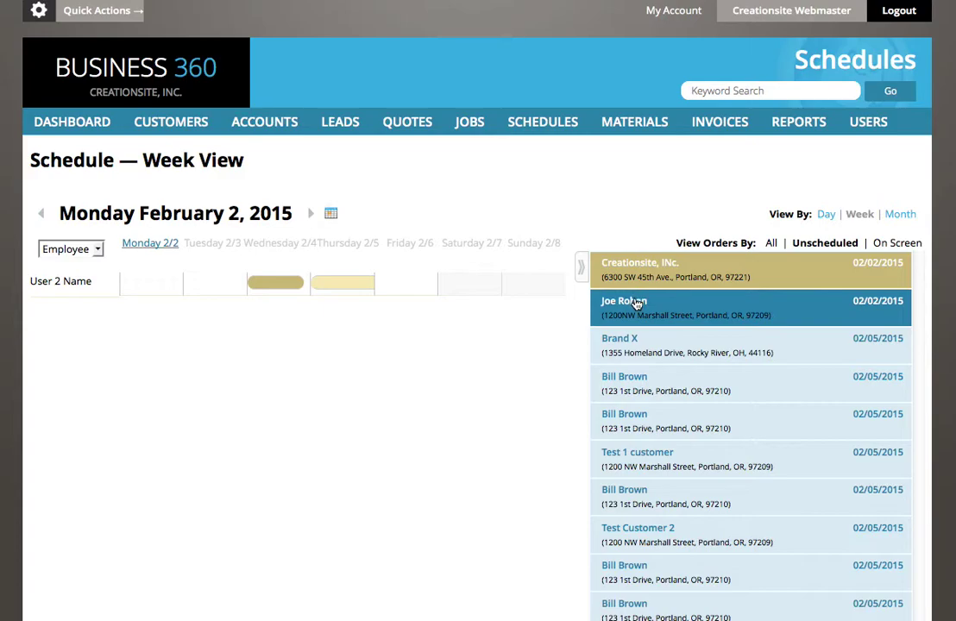
click(635, 304)
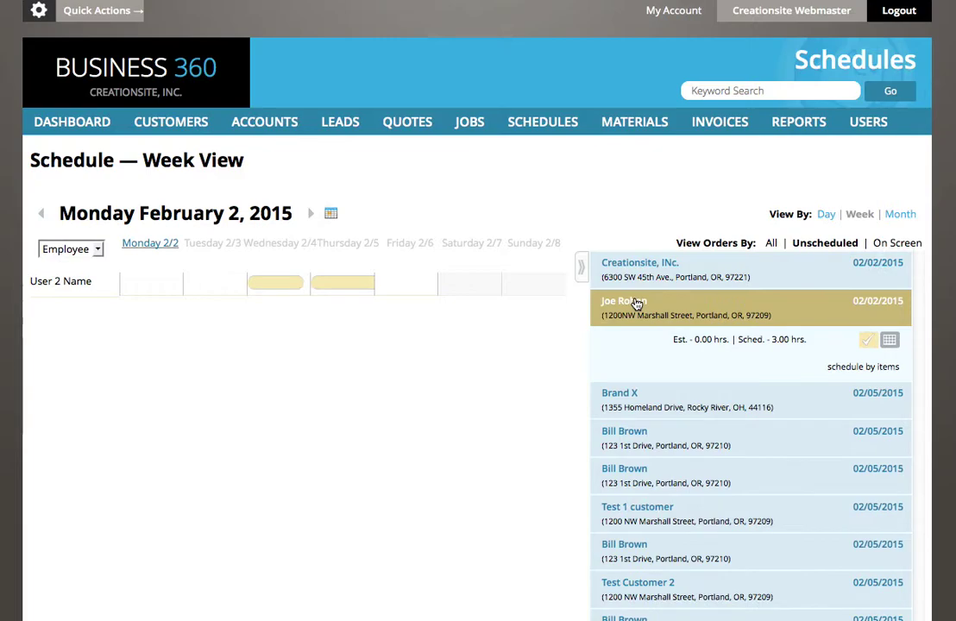
click(868, 343)
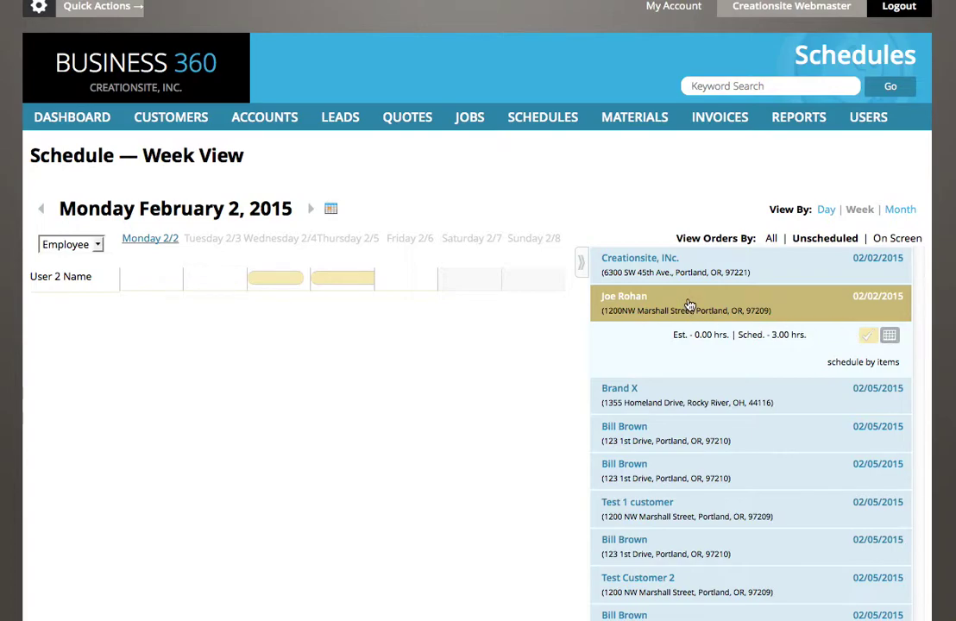
Start adding a schedule entry for the expanded order and set its start date to 02/05/2015
click(888, 338)
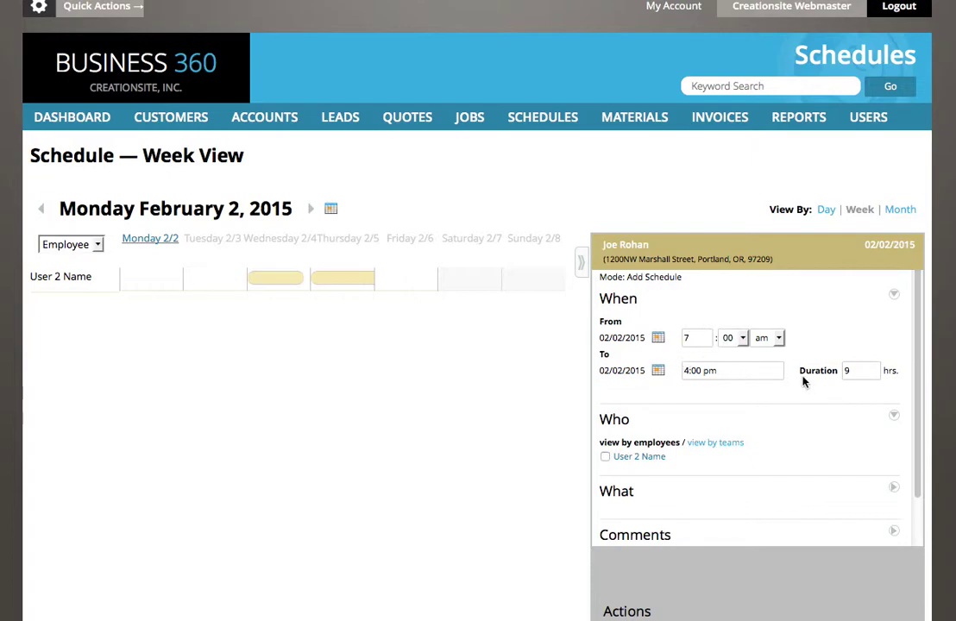
click(658, 339)
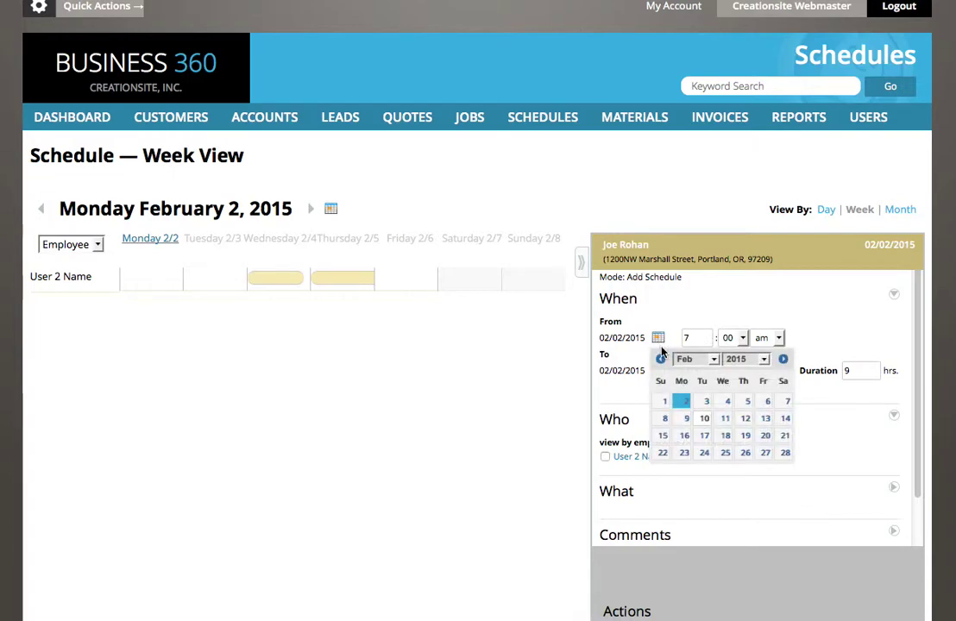
click(744, 403)
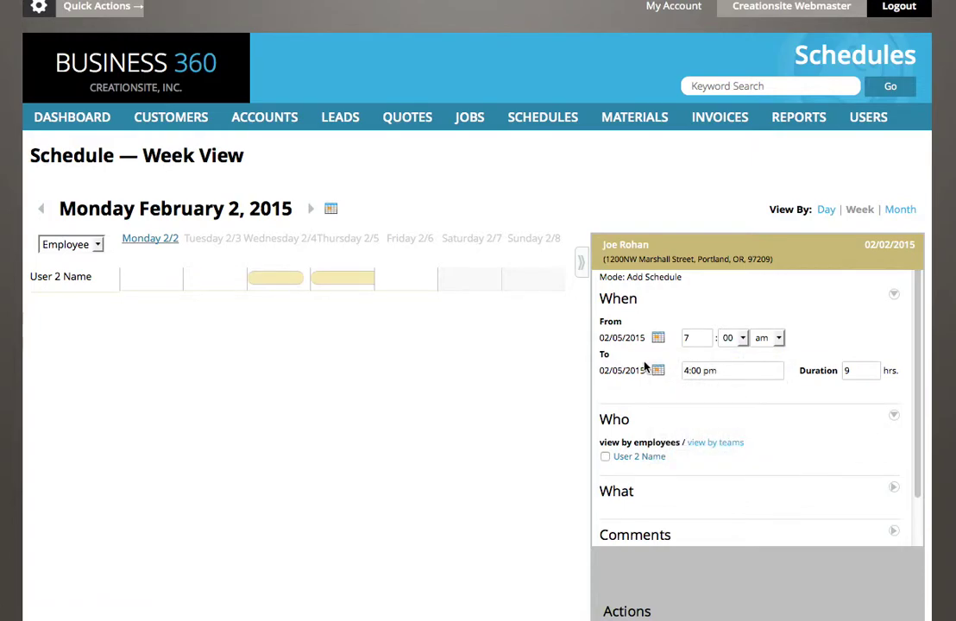
Set the schedule entry's duration to 3 hours and assign it to the employee User 2 Name
click(716, 371)
click(740, 396)
double_click(850, 370)
text(3)
click(605, 457)
scroll(733, 397, down, 1)
scroll(744, 409, down, 2)
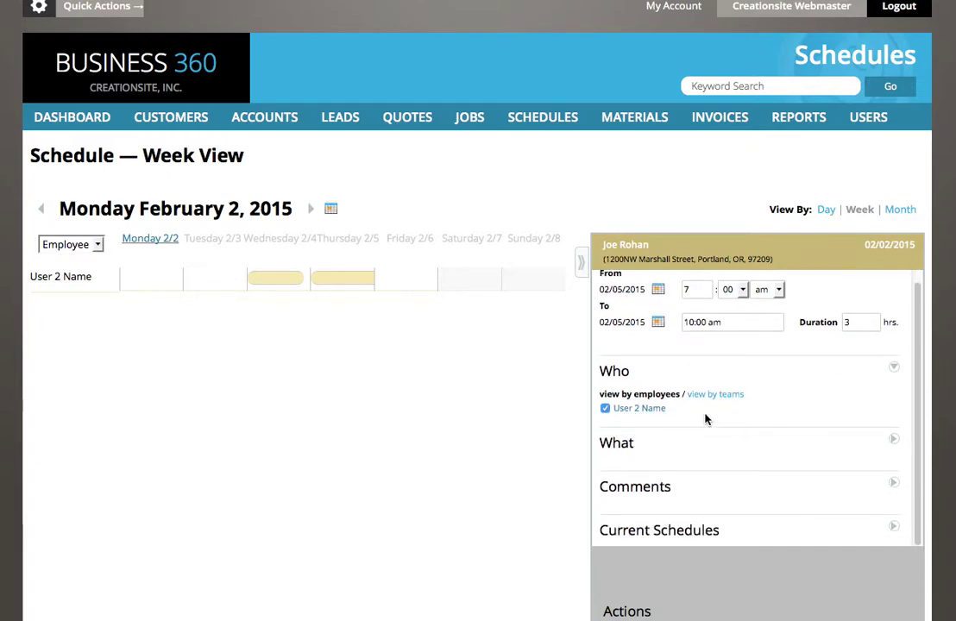
Review the entry's What, Comments and Current Schedules sections, leaving the comment empty, and save the schedule entry
click(892, 445)
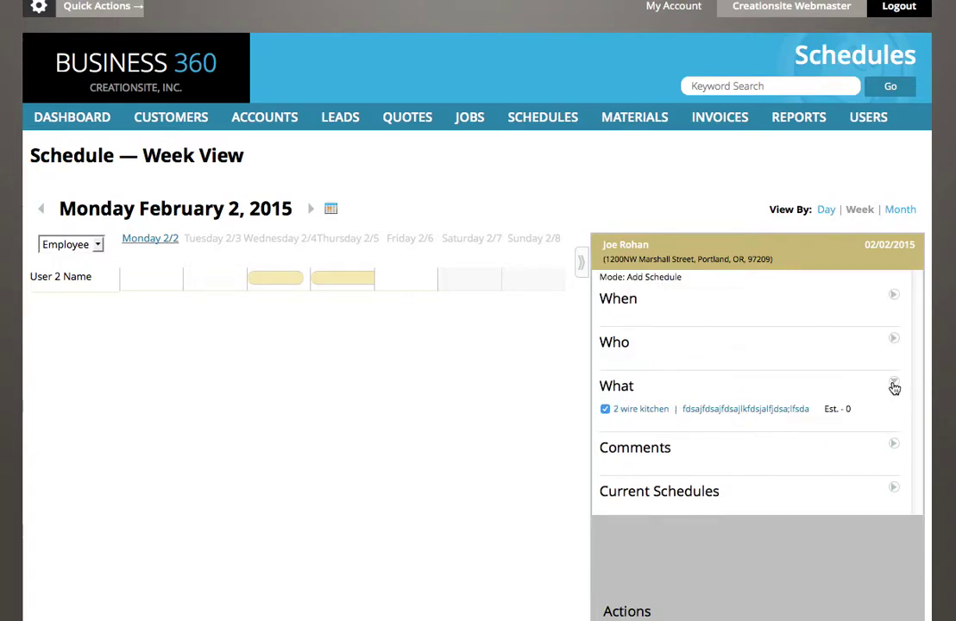
click(894, 447)
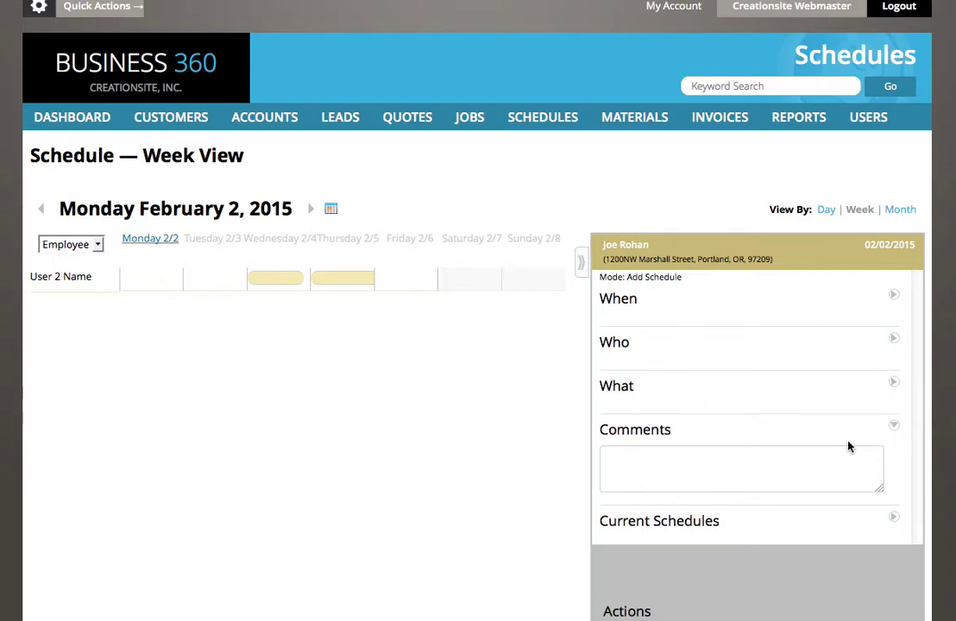
scroll(848, 446, down, 2)
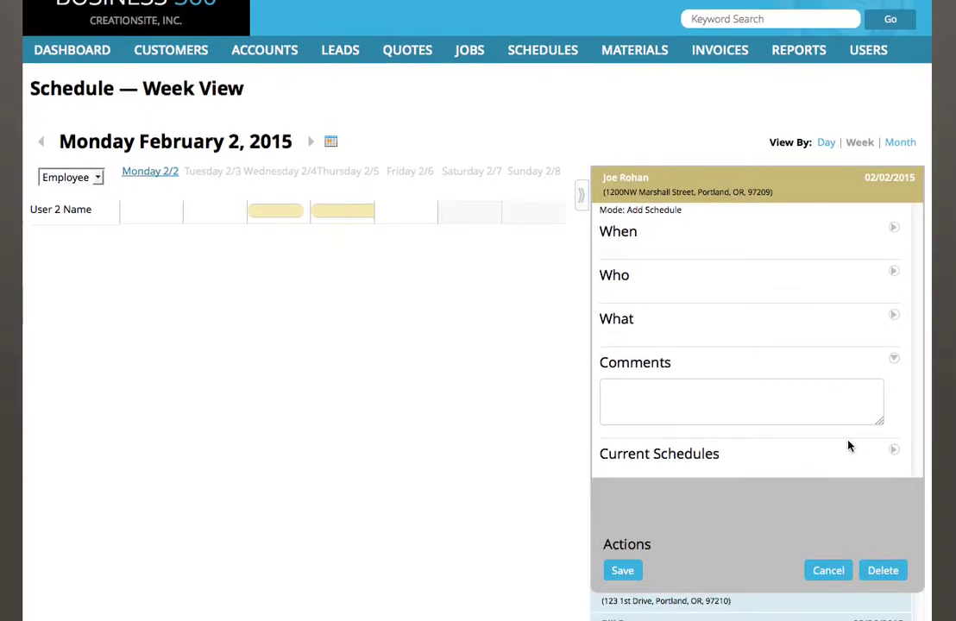
click(894, 454)
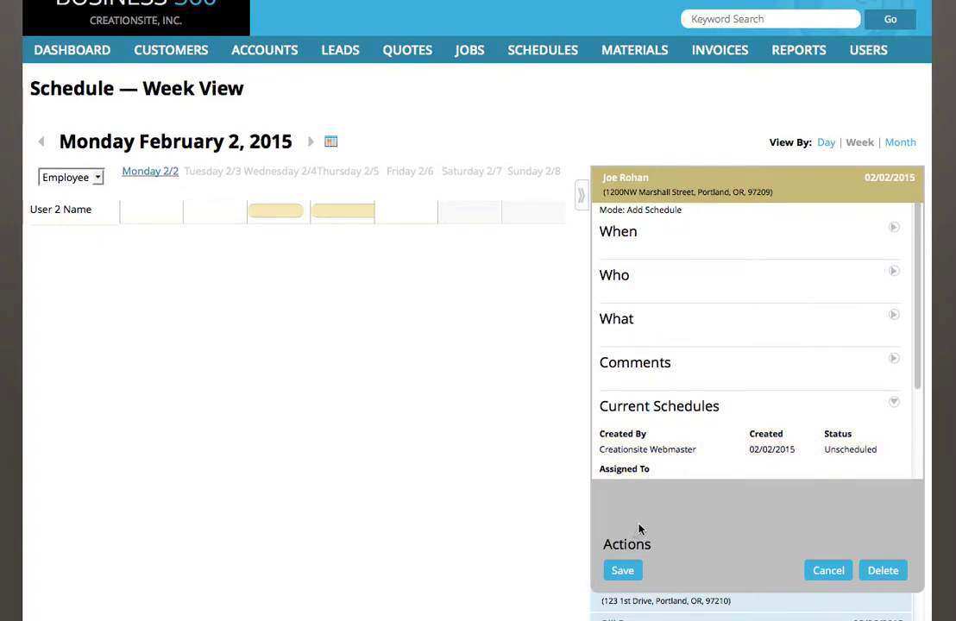
click(621, 573)
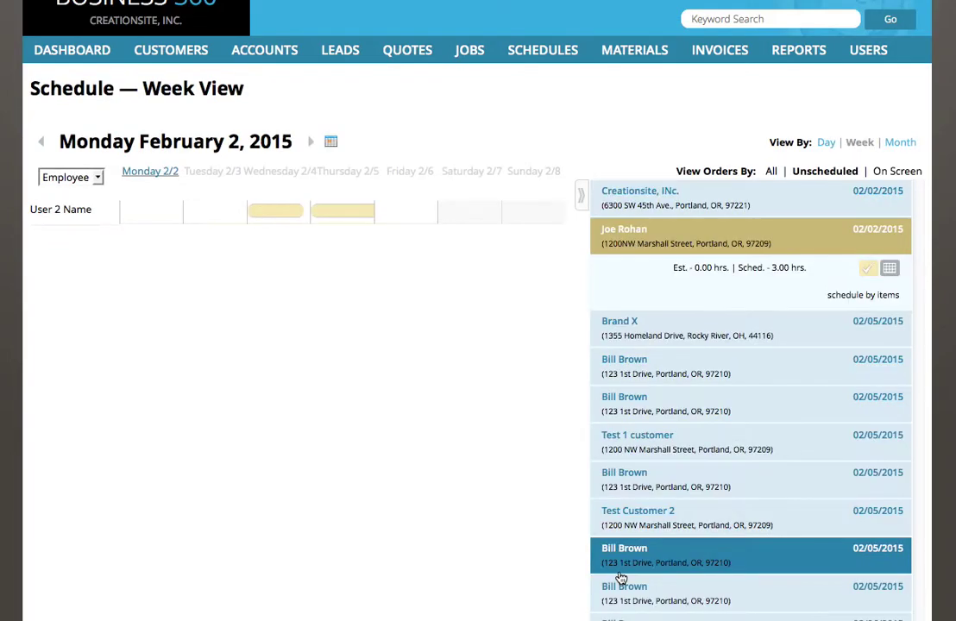
Examine the Wednesday 2/4 and Thursday 2/5 bookings in the week calendar and the orders they belong to
mouse_move(328, 245)
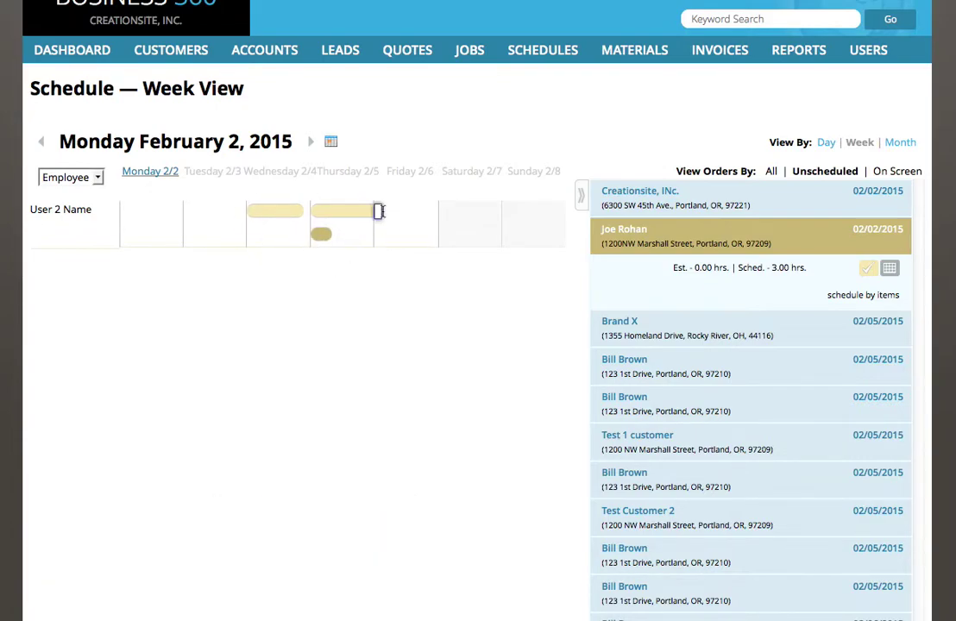
click(274, 210)
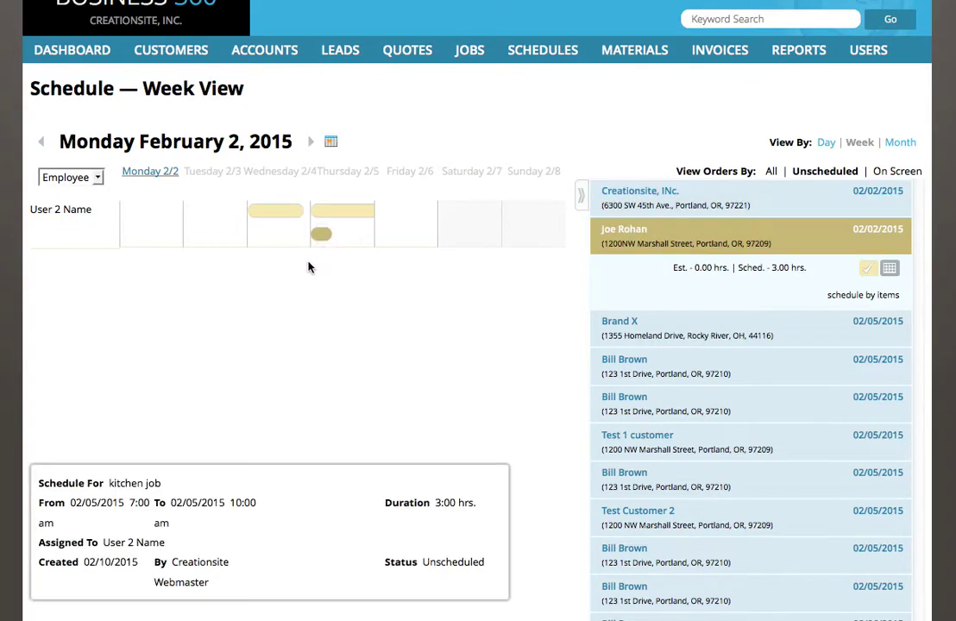
mouse_move(325, 217)
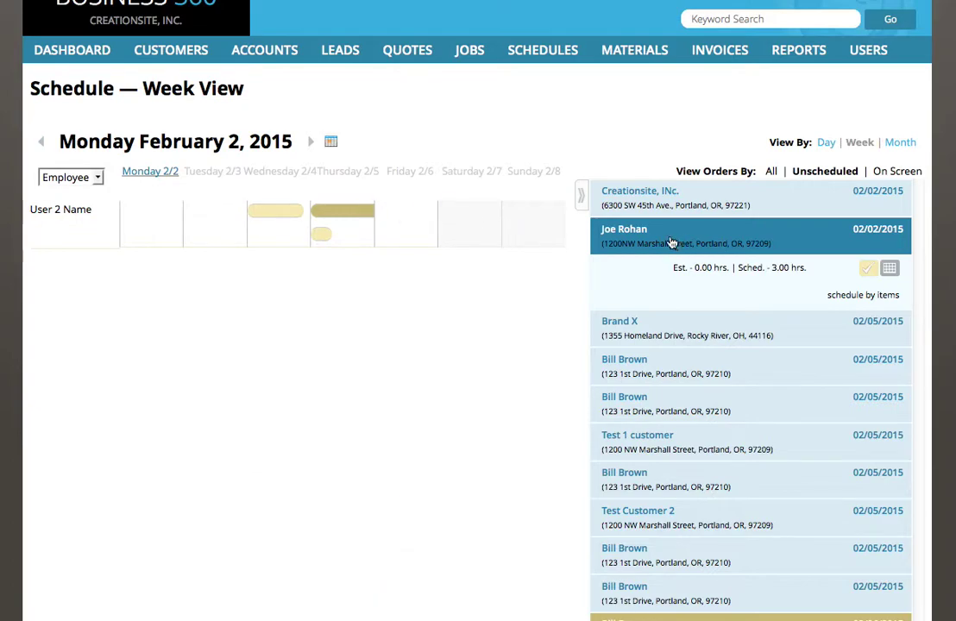
drag(370, 208, 322, 245)
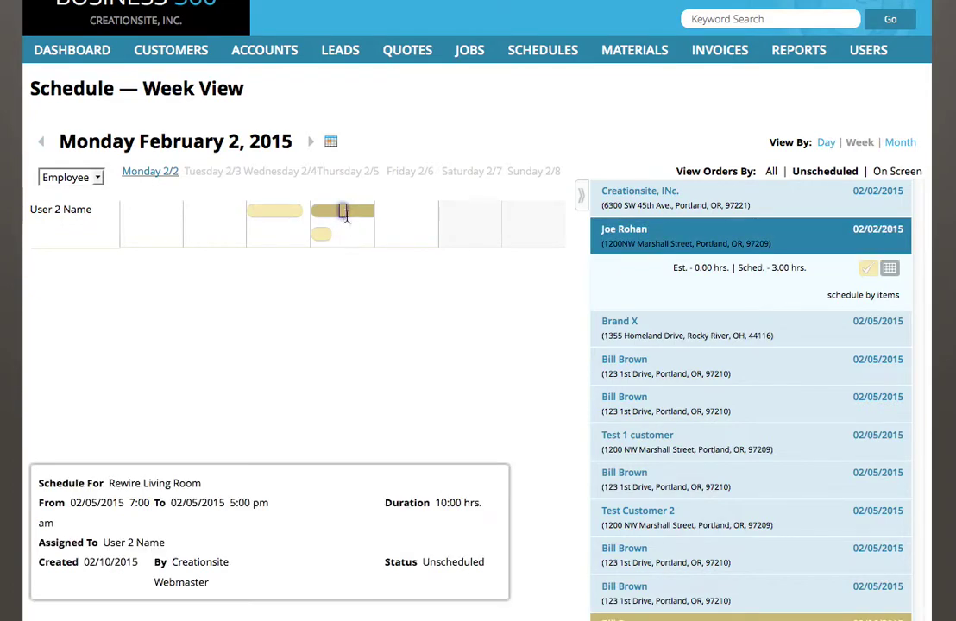
drag(372, 209, 369, 252)
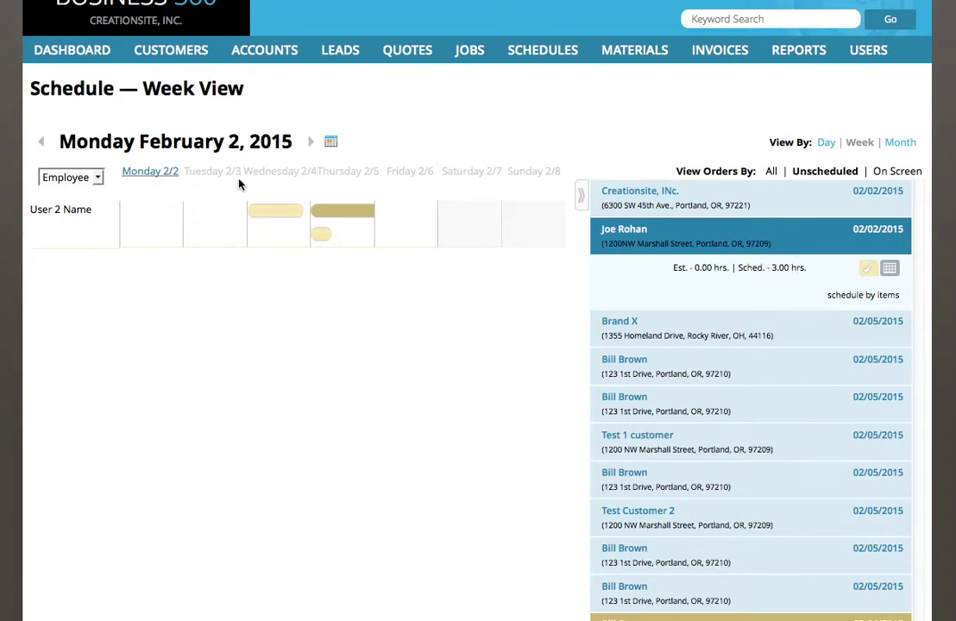
drag(230, 204, 297, 209)
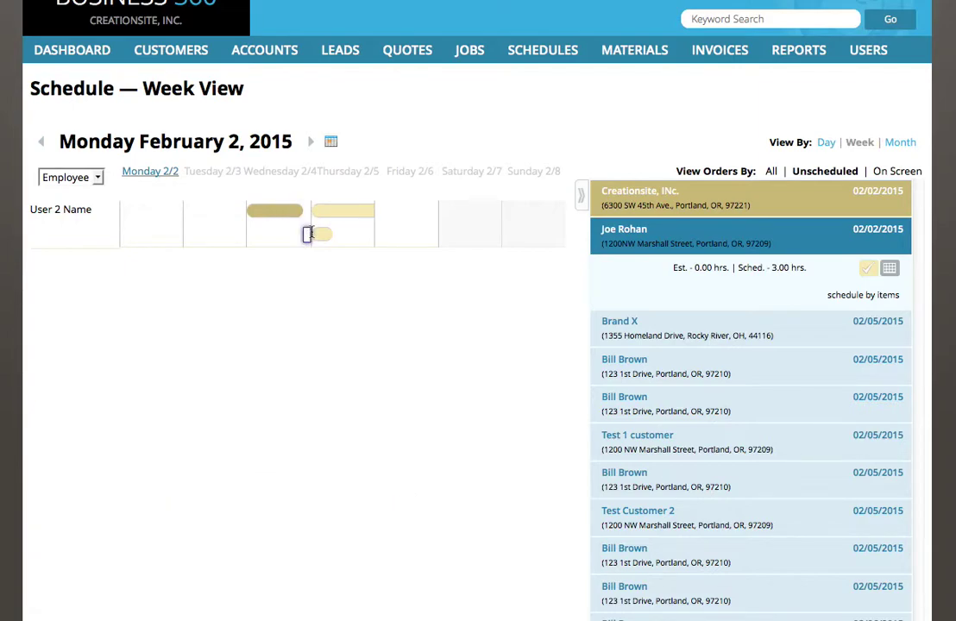
mouse_move(322, 234)
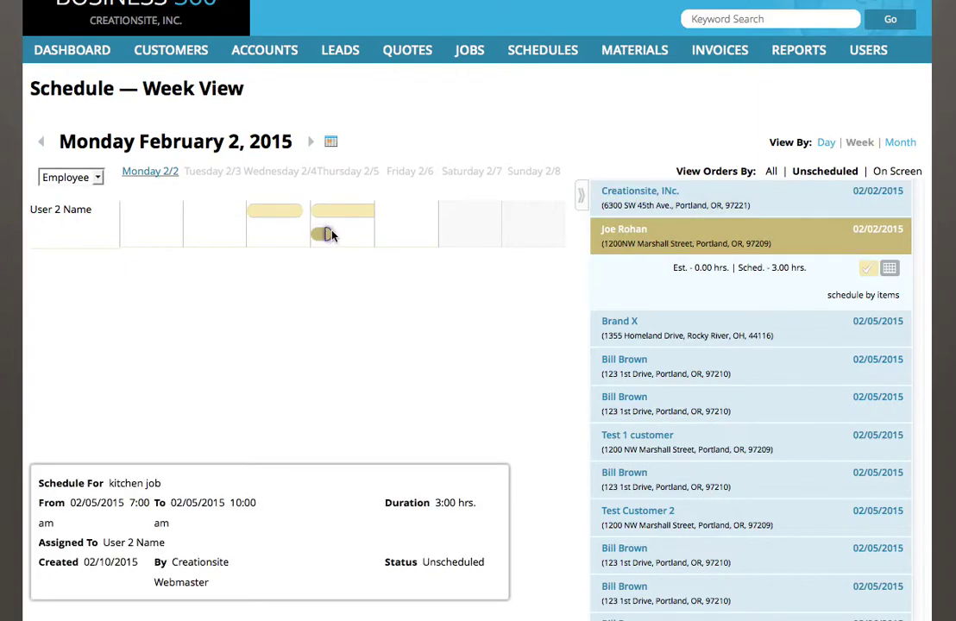
mouse_move(333, 211)
drag(343, 212, 427, 211)
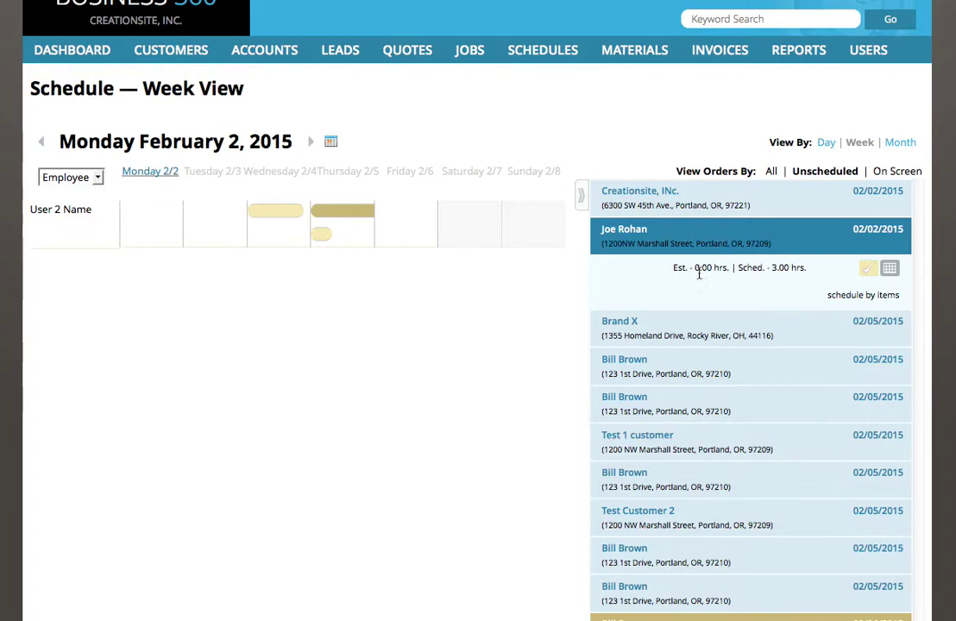
Set the status of the expanded 02/02/2015 order to Scheduling Complete
click(869, 271)
click(868, 272)
mouse_move(867, 267)
click(755, 300)
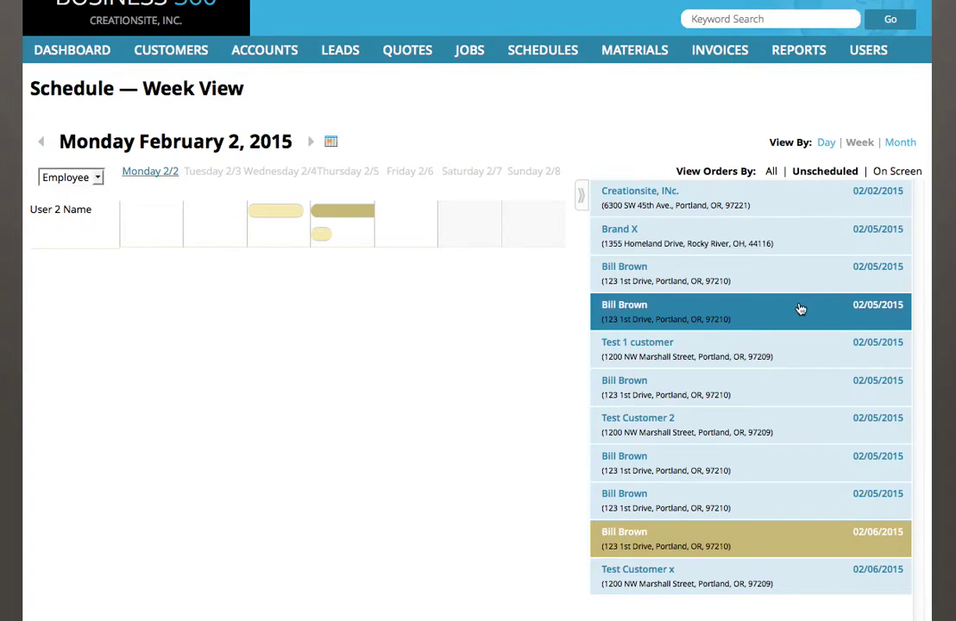
Compare the full order list with the unscheduled orders, finishing with all orders shown
click(773, 170)
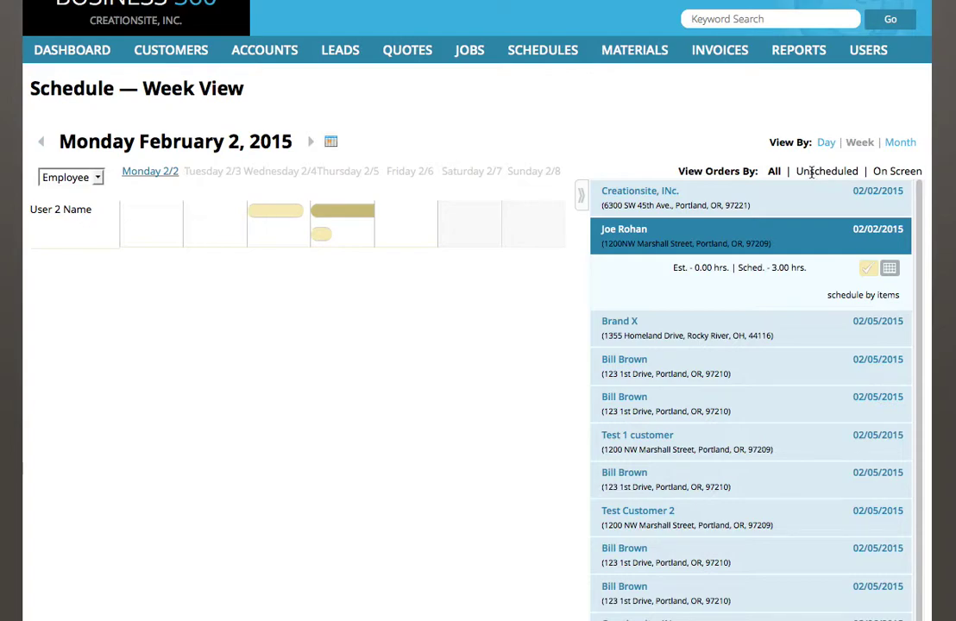
click(811, 171)
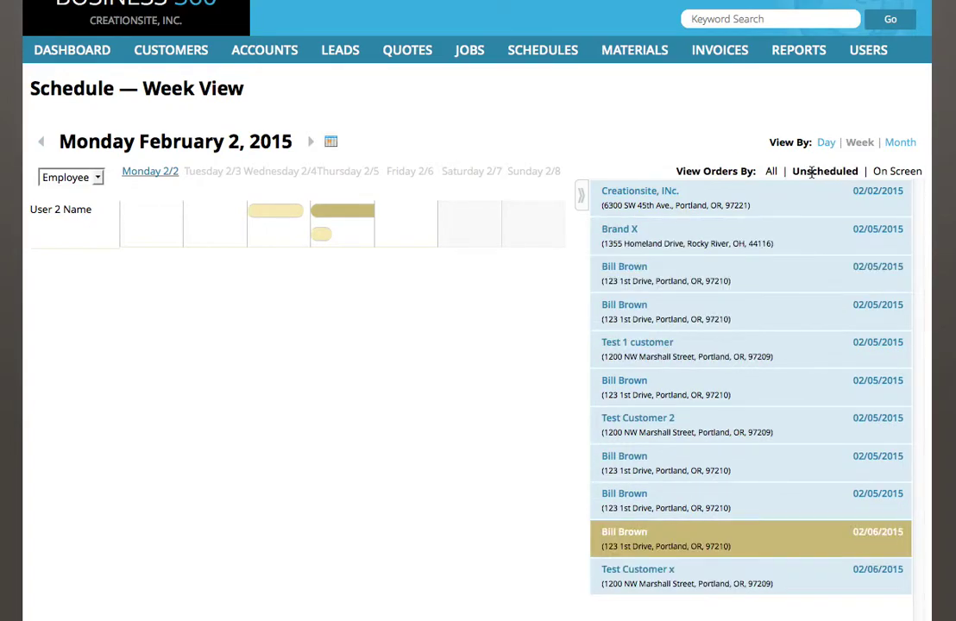
click(773, 171)
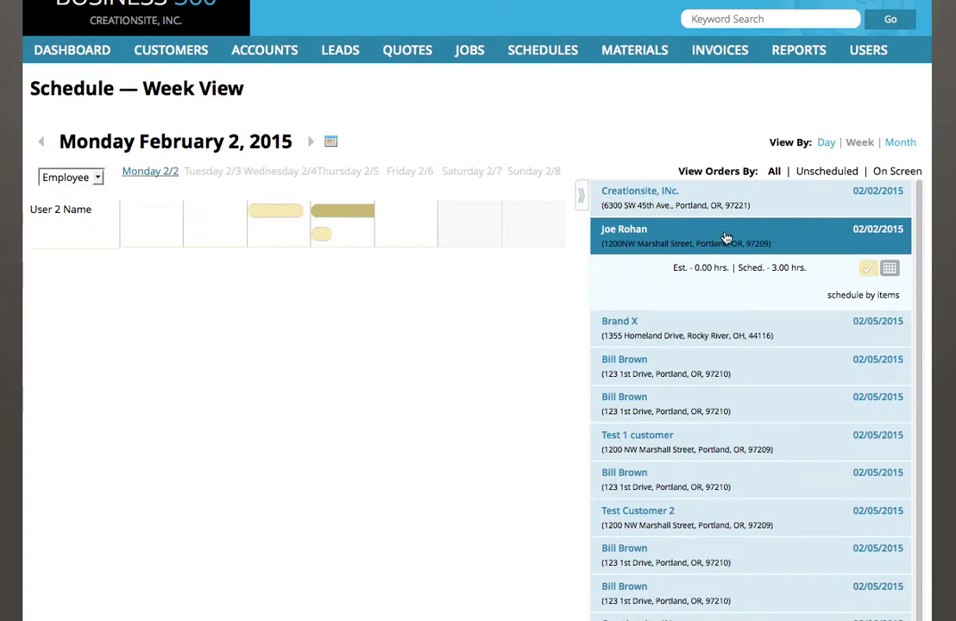
click(812, 170)
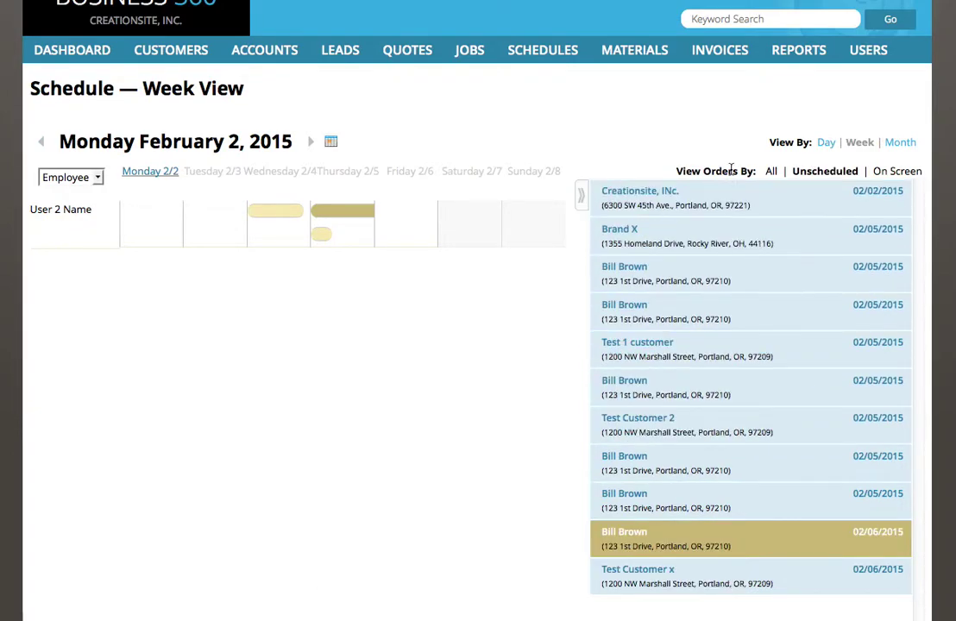
click(771, 171)
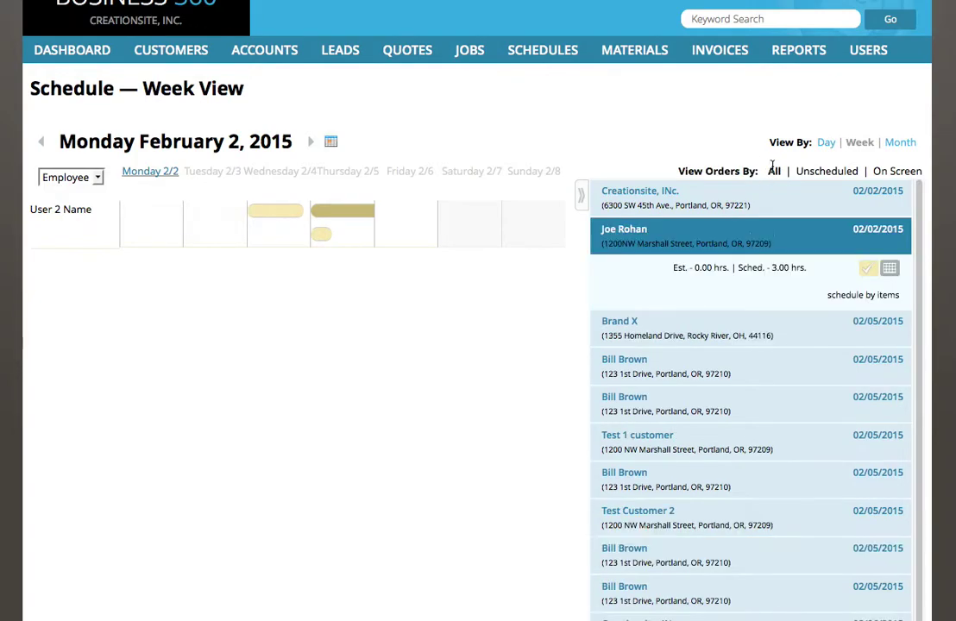
Set the expanded 02/02/2015 order's status back to Unscheduled and show only the unscheduled orders
click(870, 274)
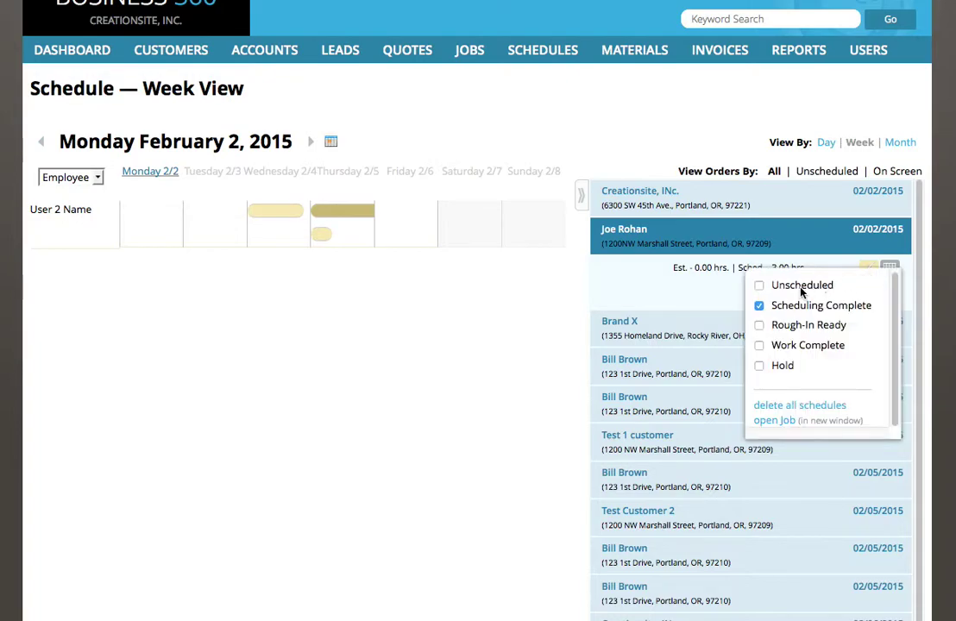
click(758, 284)
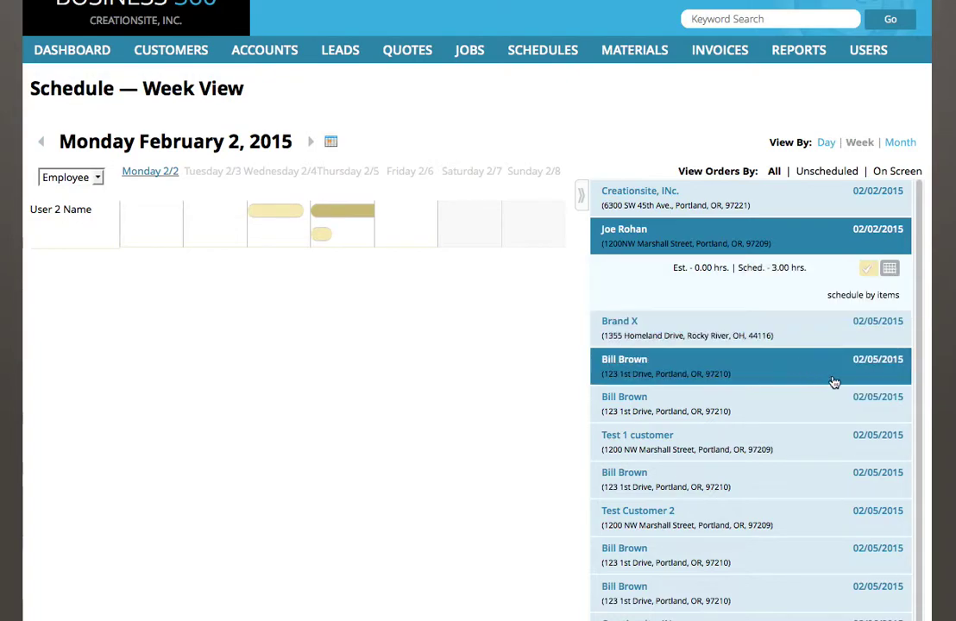
click(815, 171)
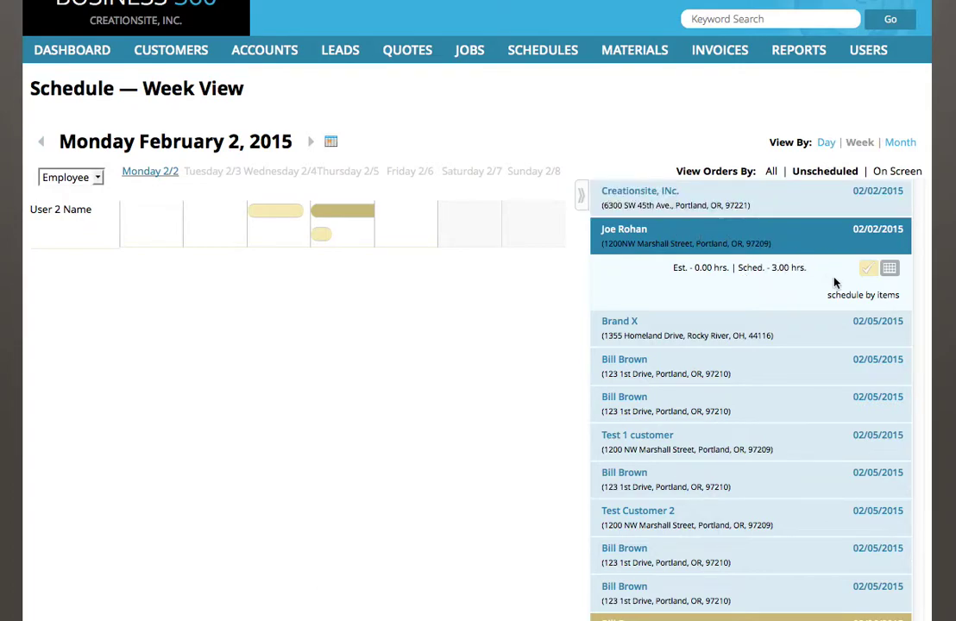
Check the kitchen job booking on Thursday 2/5 and view the schedule by day, by week and by month
click(321, 233)
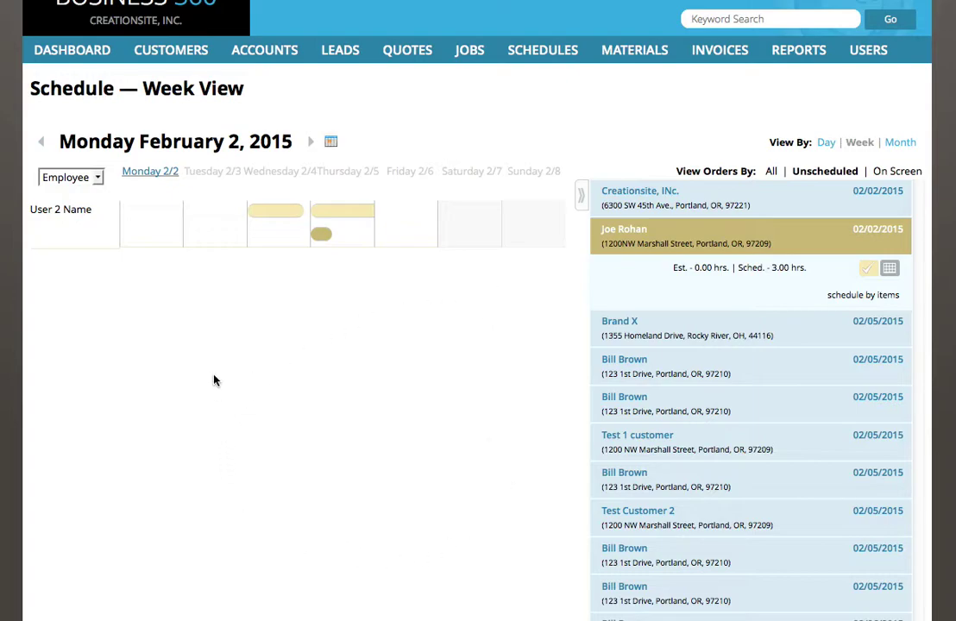
mouse_move(321, 233)
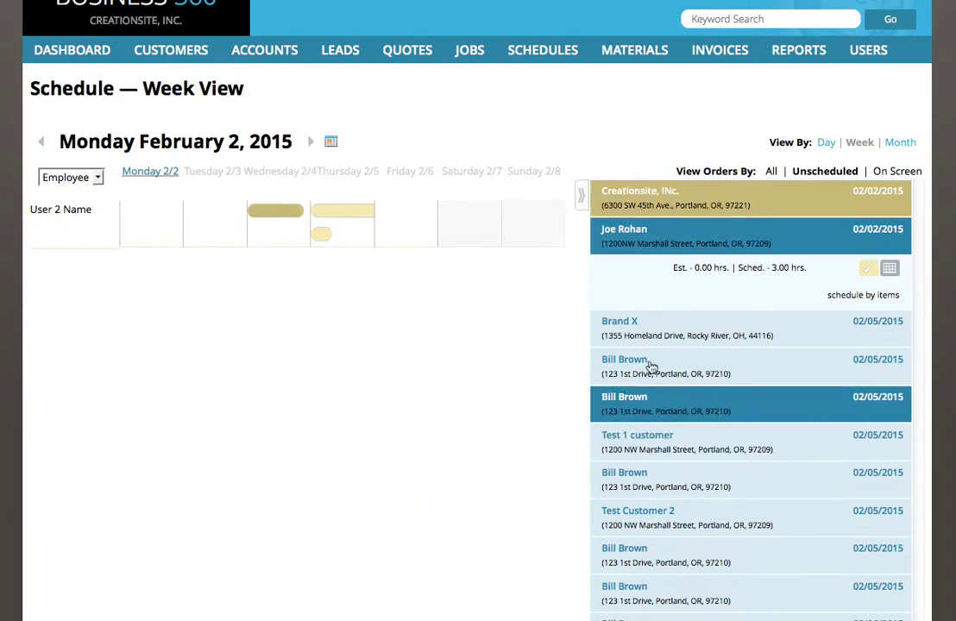
click(825, 145)
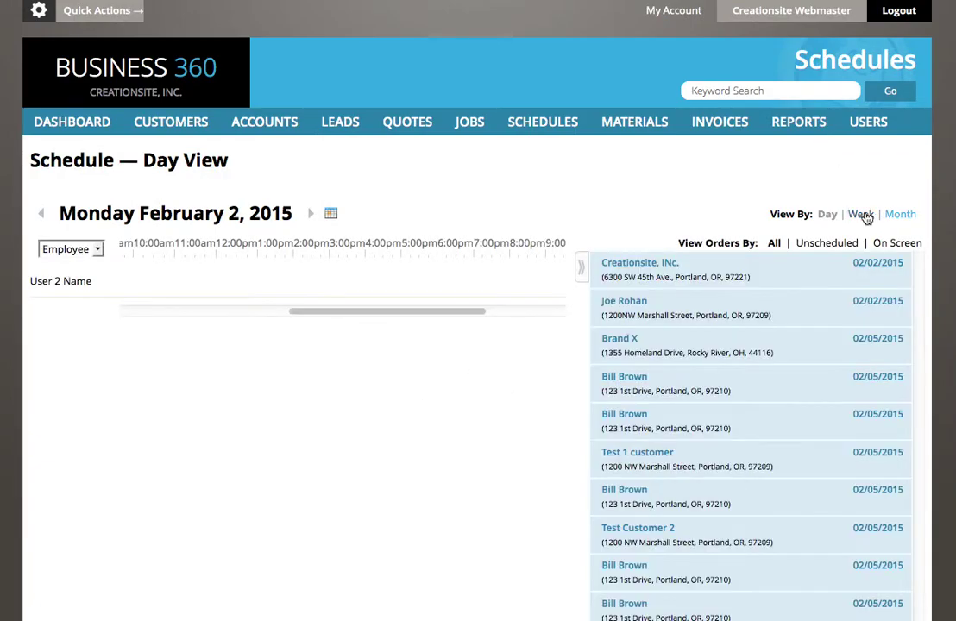
click(863, 218)
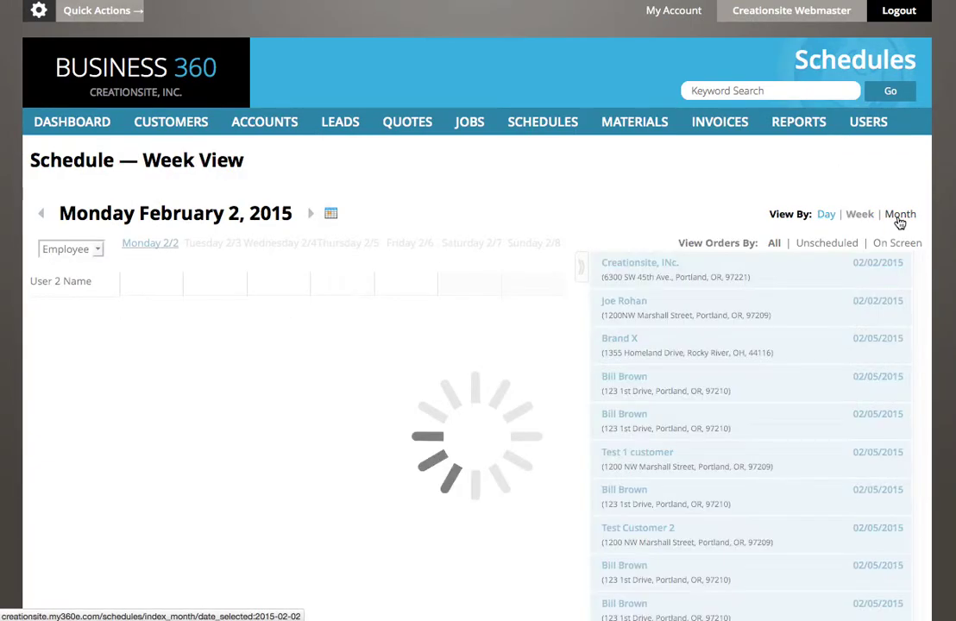
click(900, 216)
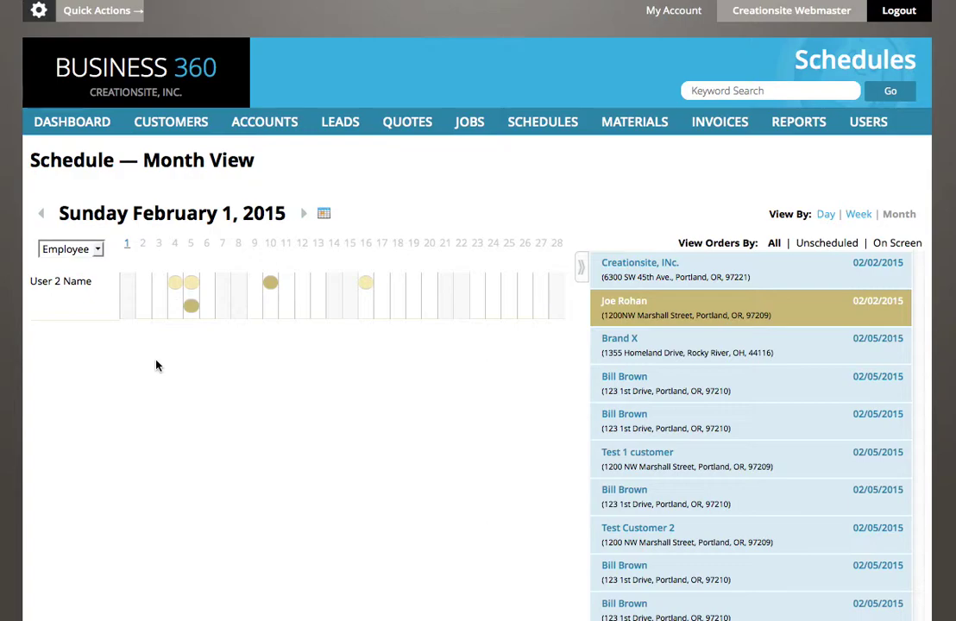
Group the February 2015 month schedule by job and examine which dates and orders the bookings belong to
click(93, 249)
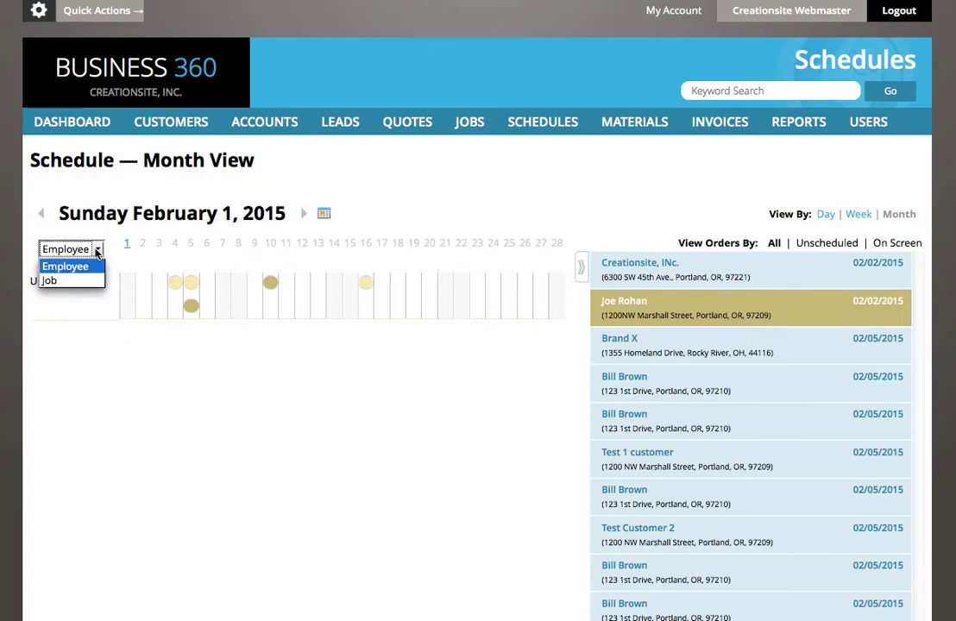
click(66, 282)
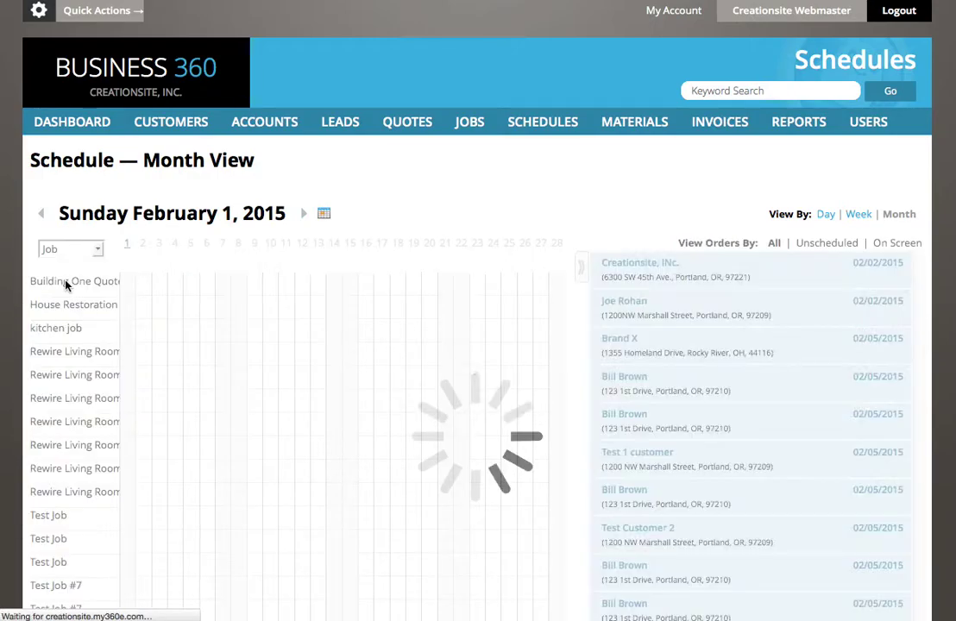
scroll(66, 299, down, 3)
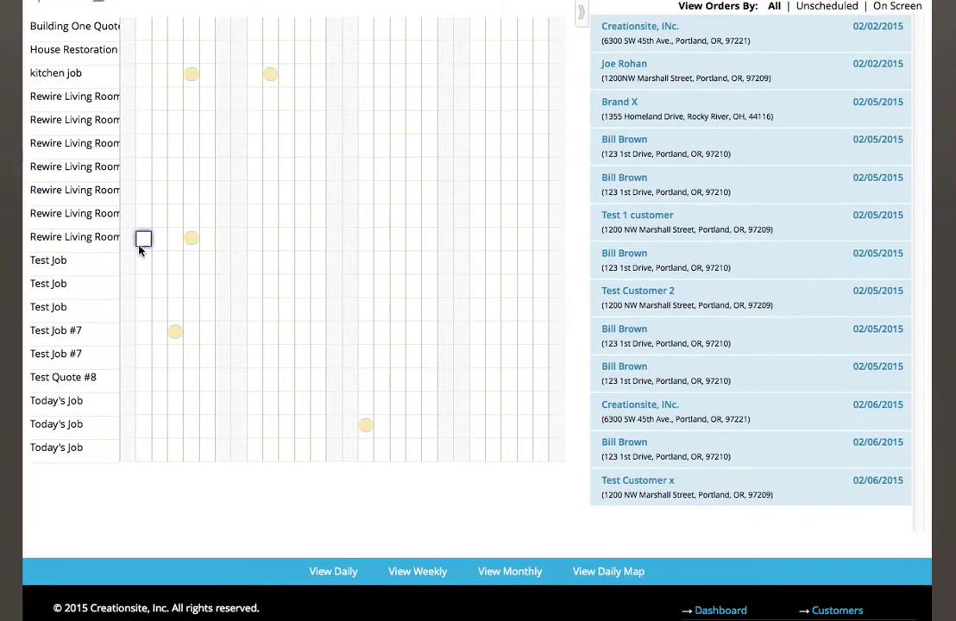
scroll(130, 245, up, 1)
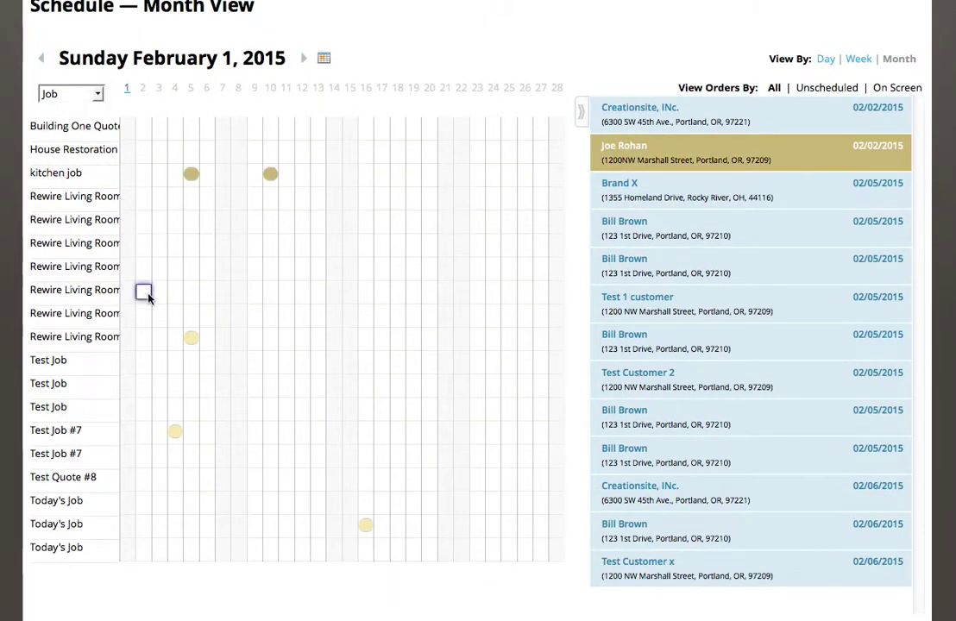
mouse_move(195, 352)
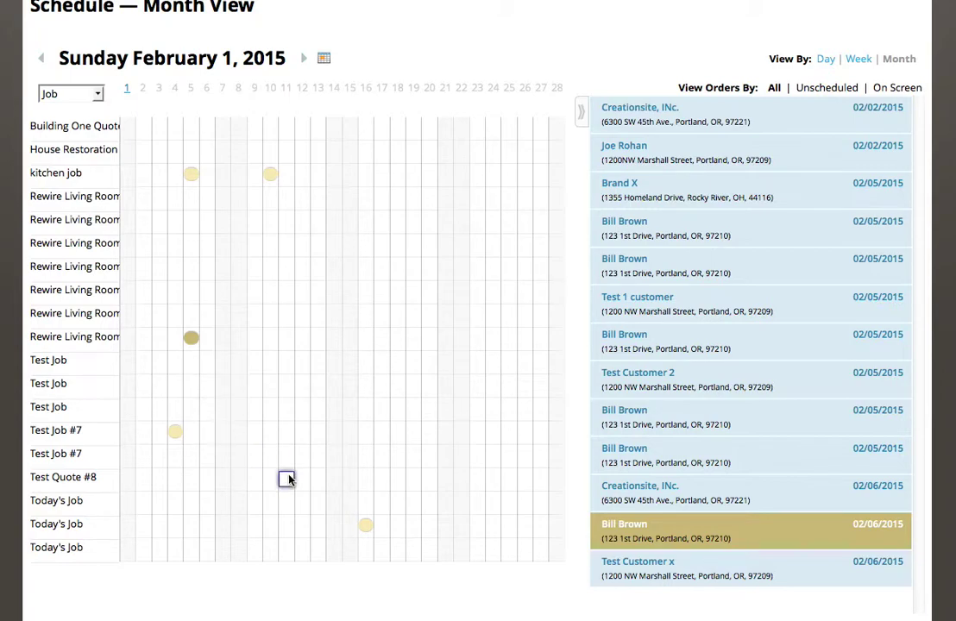
mouse_move(363, 525)
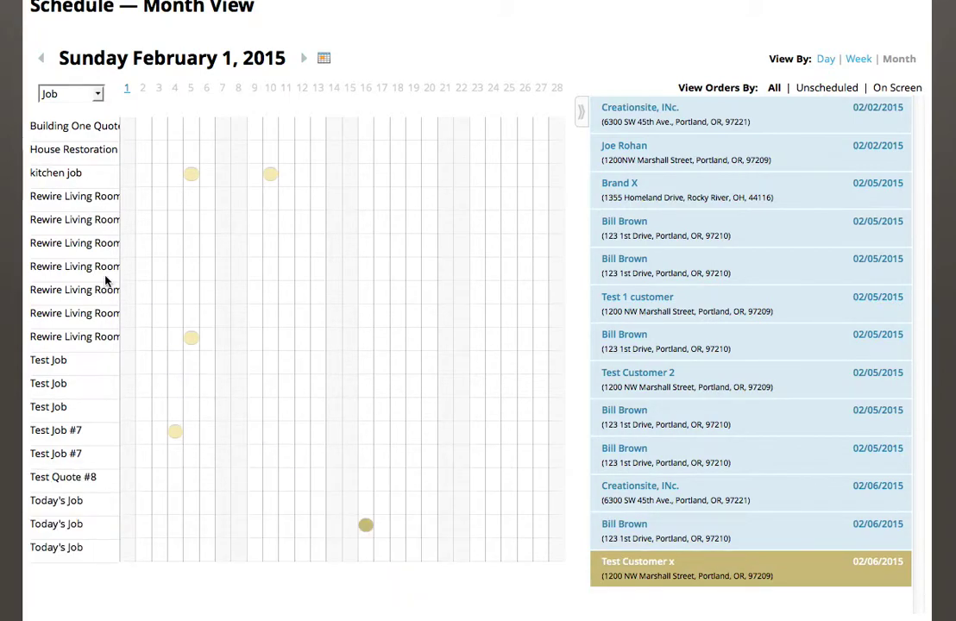
scroll(390, 55, up, 1)
scroll(390, 56, up, 2)
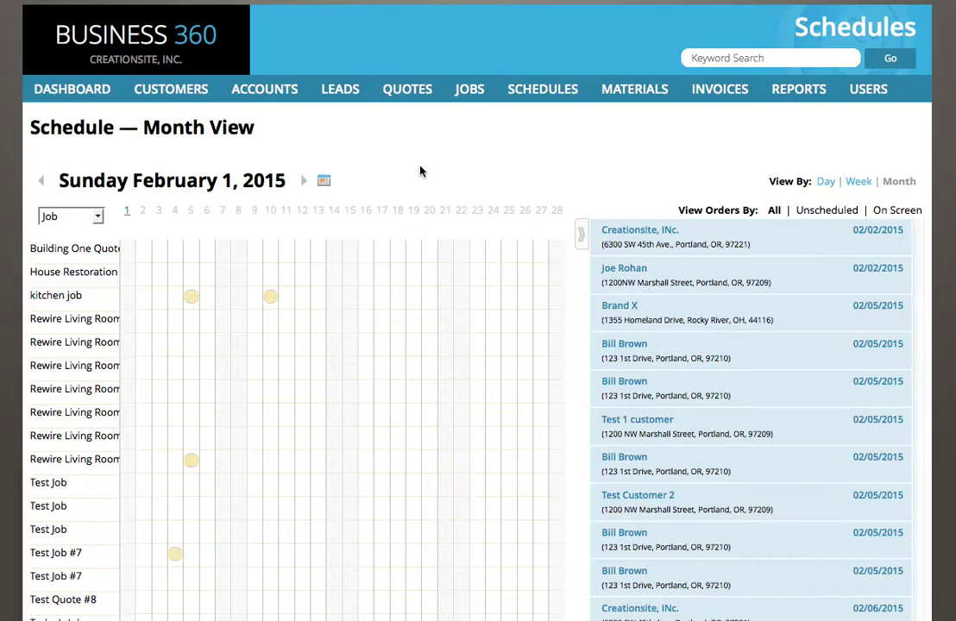
scroll(441, 177, down, 3)
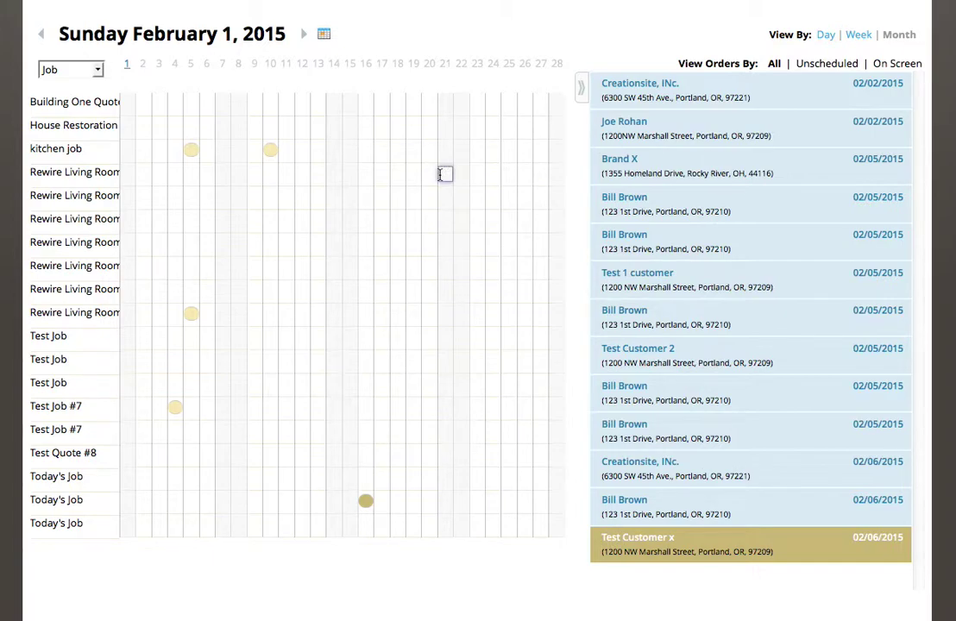
scroll(444, 174, up, 3)
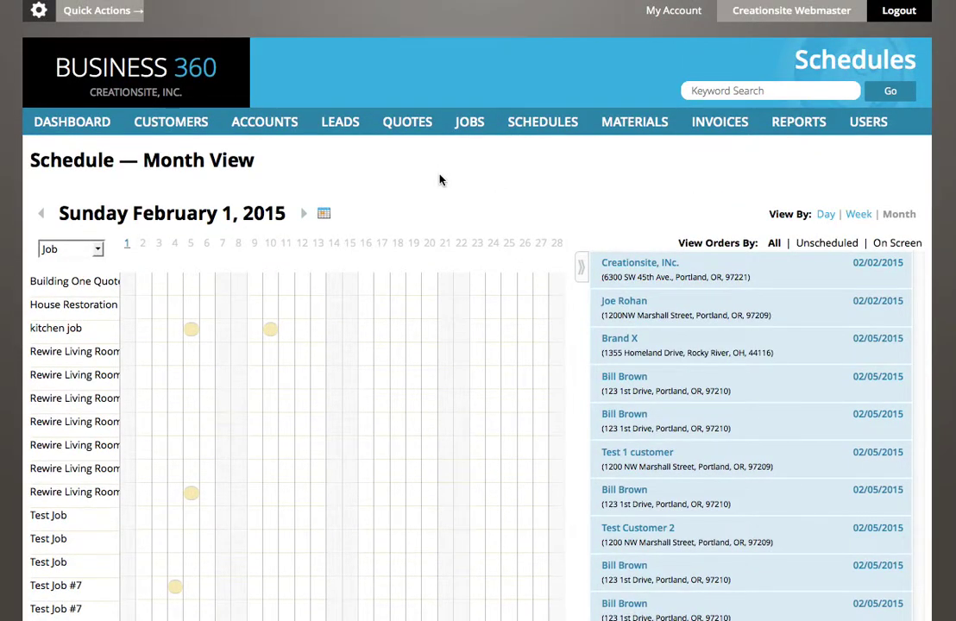